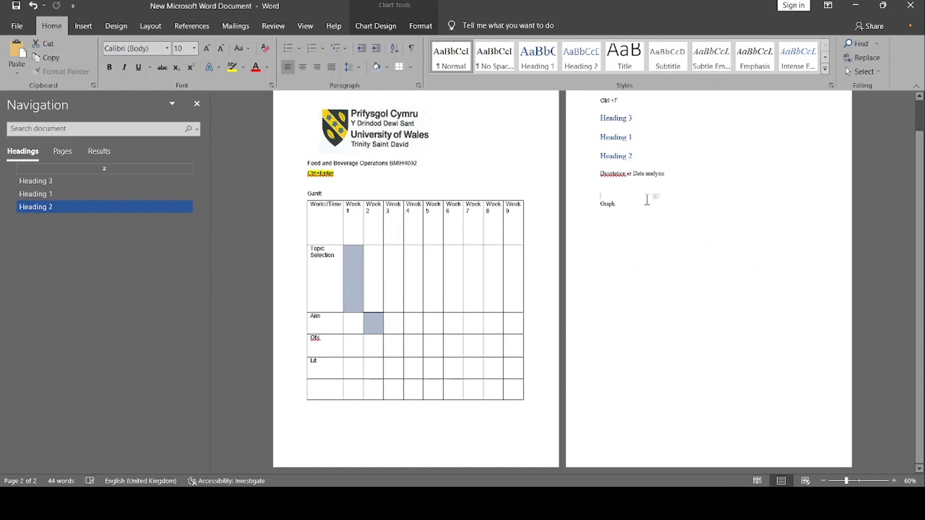
# Step: Delete all existing content from the document, including the university logo, course title and Gantt table
pyautogui.hotkey('ctrl', 'a')
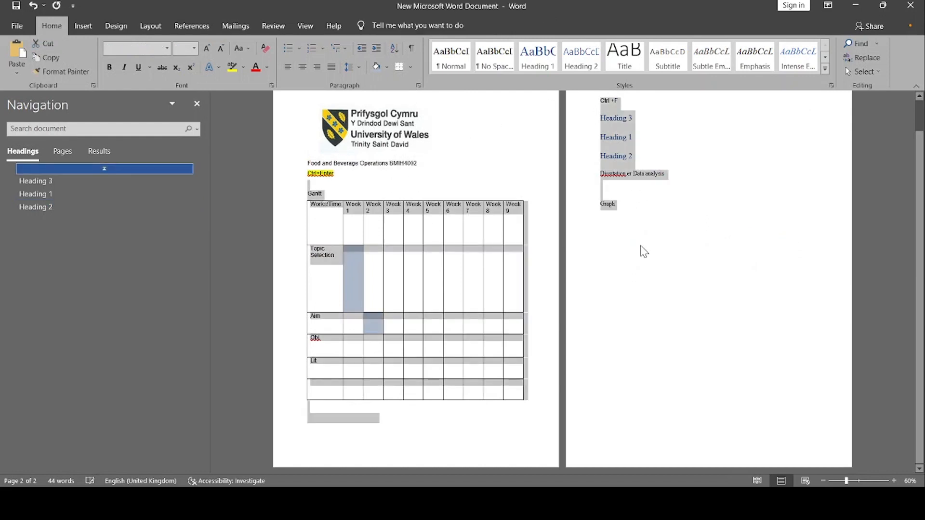
pyautogui.press('Delete')
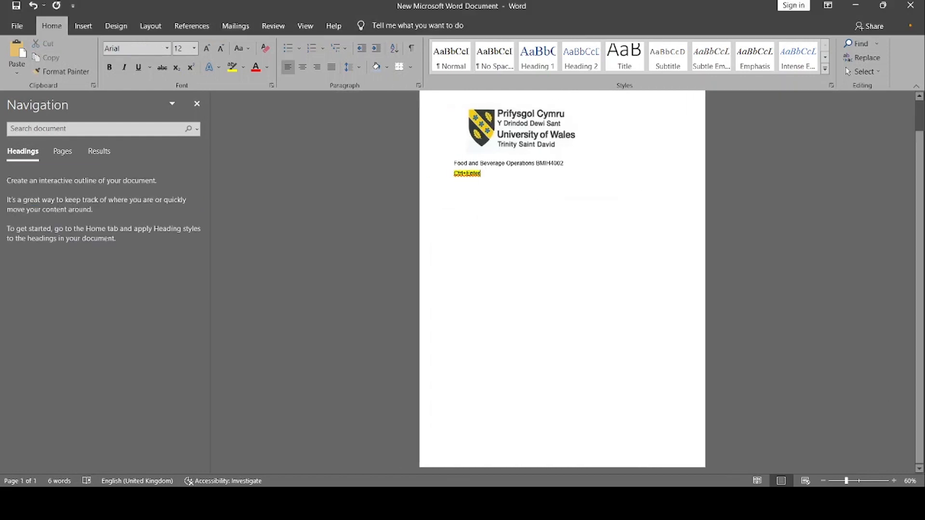
pyautogui.hotkey('ctrl', 'a')
pyautogui.press('Delete')
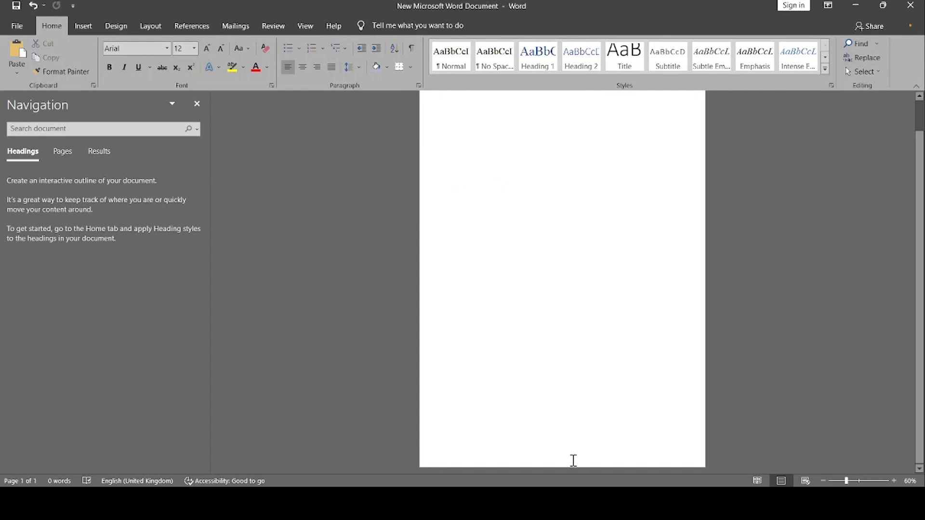
# Step: Set the blank document's page orientation to landscape
pyautogui.click(573, 503)
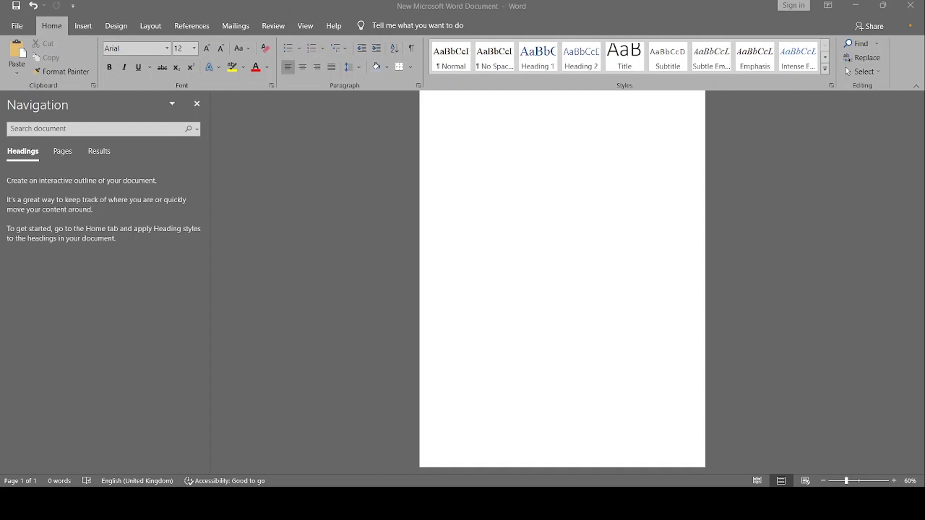
pyautogui.click(585, 288)
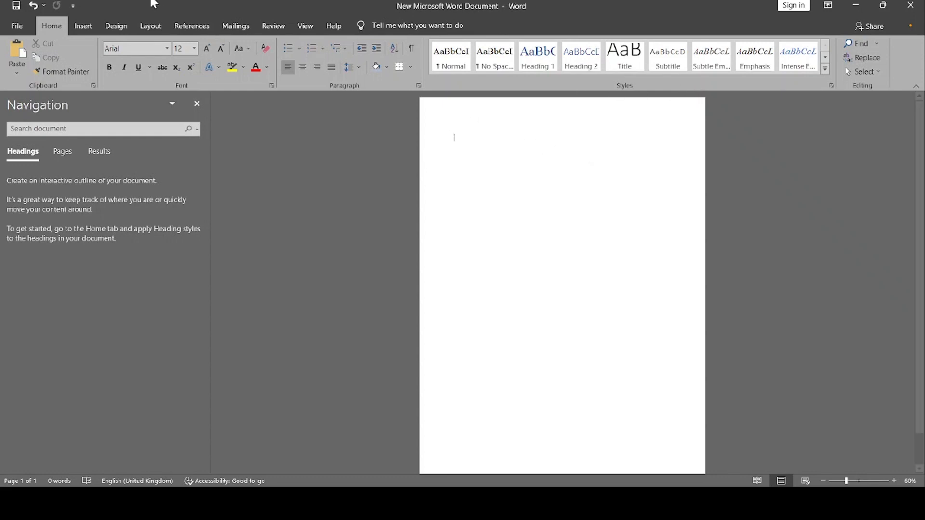
pyautogui.click(151, 26)
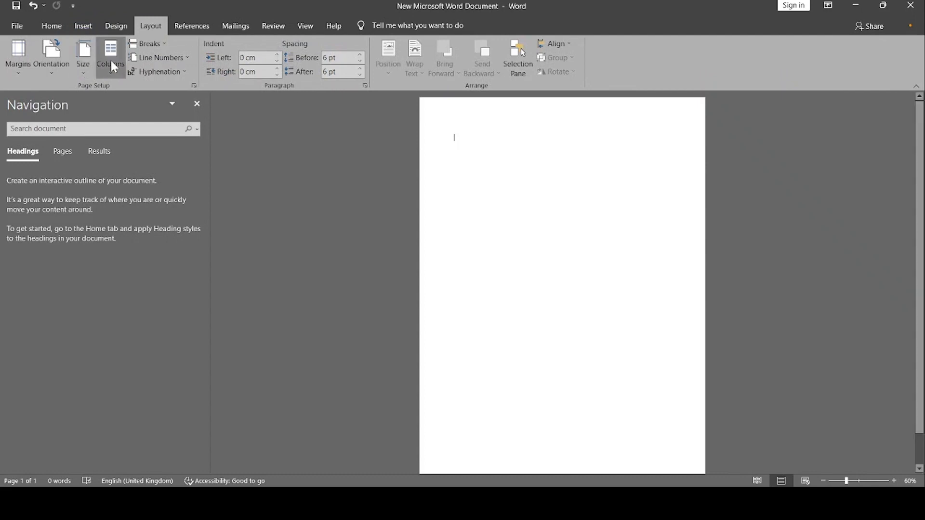
pyautogui.click(65, 131)
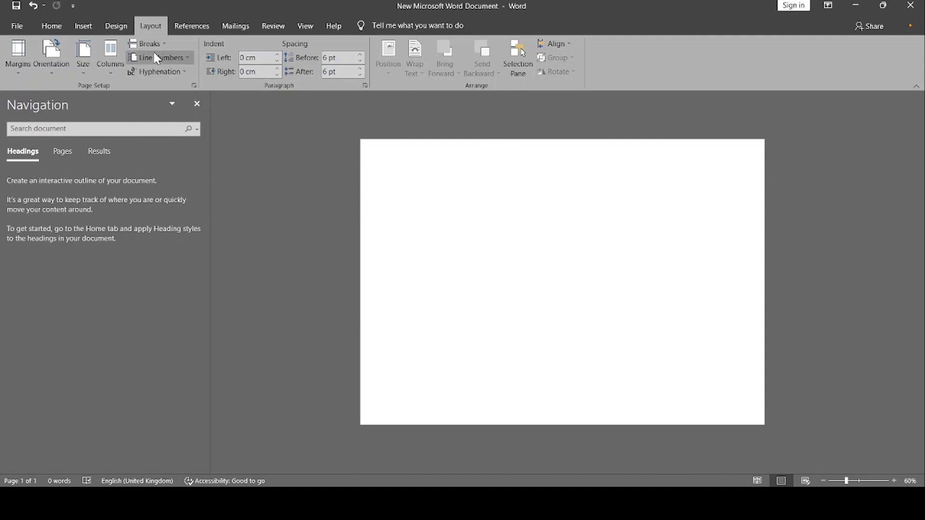
# Step: Set the page background colour to light pink
pyautogui.click(85, 26)
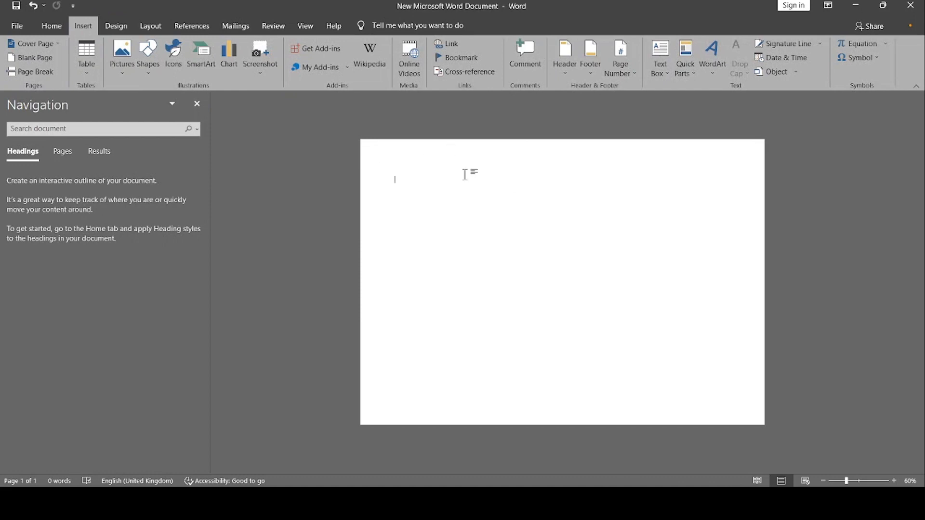
pyautogui.click(57, 30)
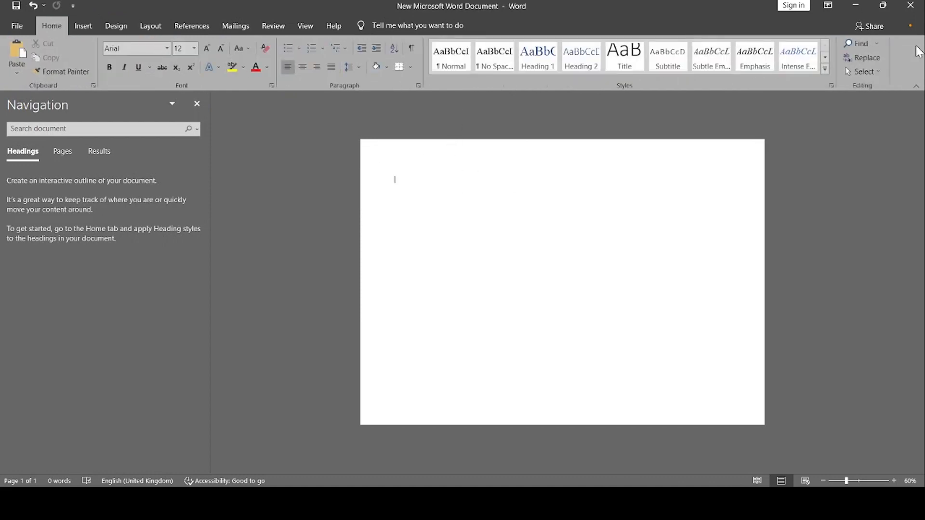
pyautogui.click(157, 30)
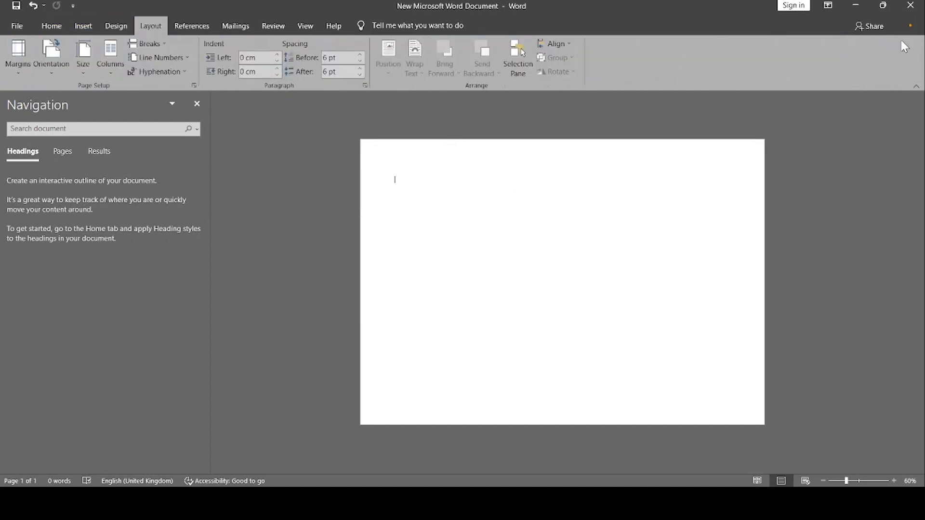
pyautogui.click(90, 24)
pyautogui.click(105, 29)
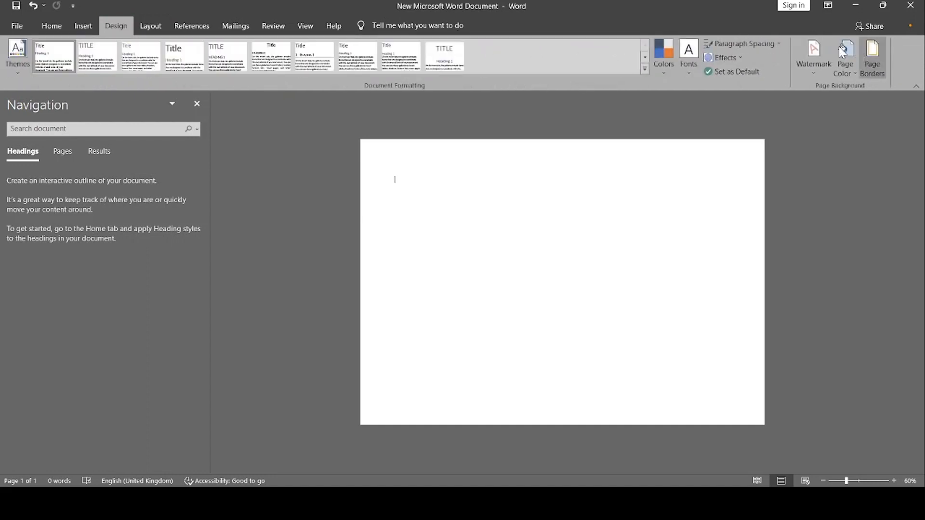
pyautogui.click(853, 66)
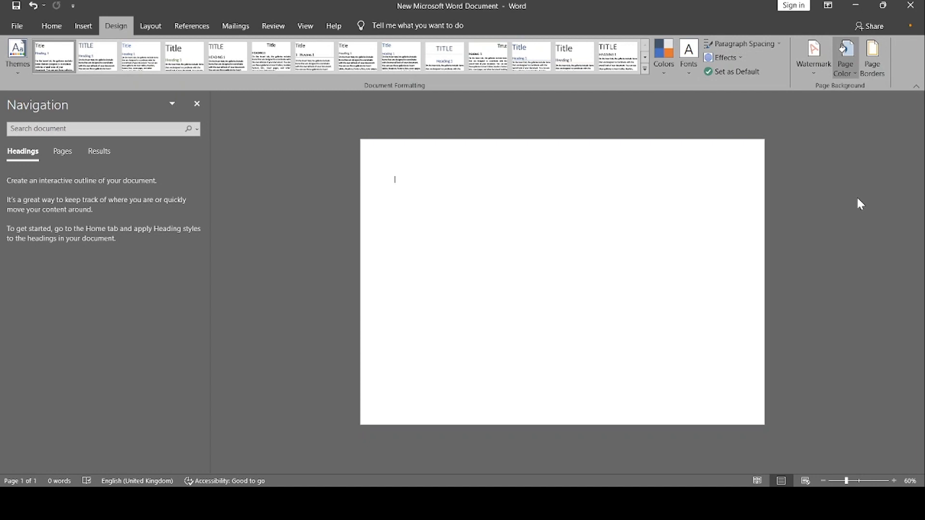
pyautogui.click(857, 193)
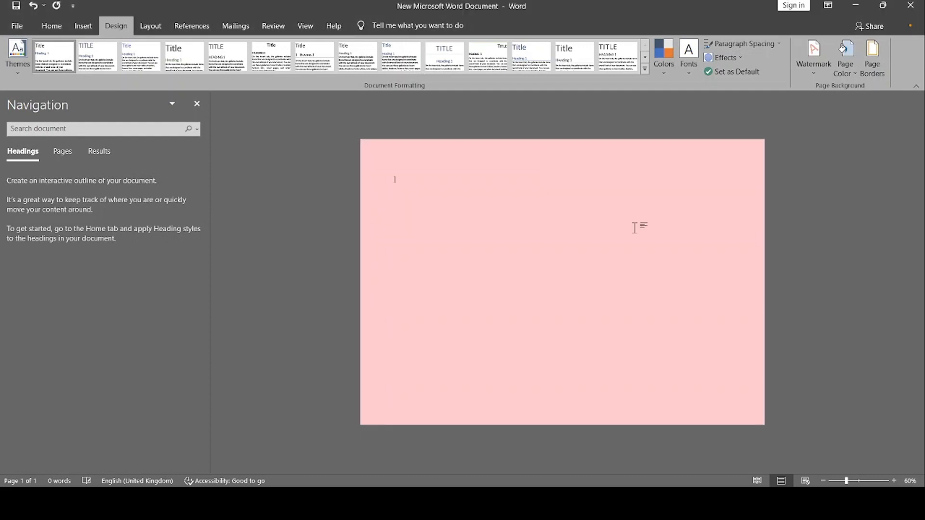
# Step: Draw a vertical line about 19.37 cm long and move it to the middle of the page as a divider
pyautogui.click(77, 27)
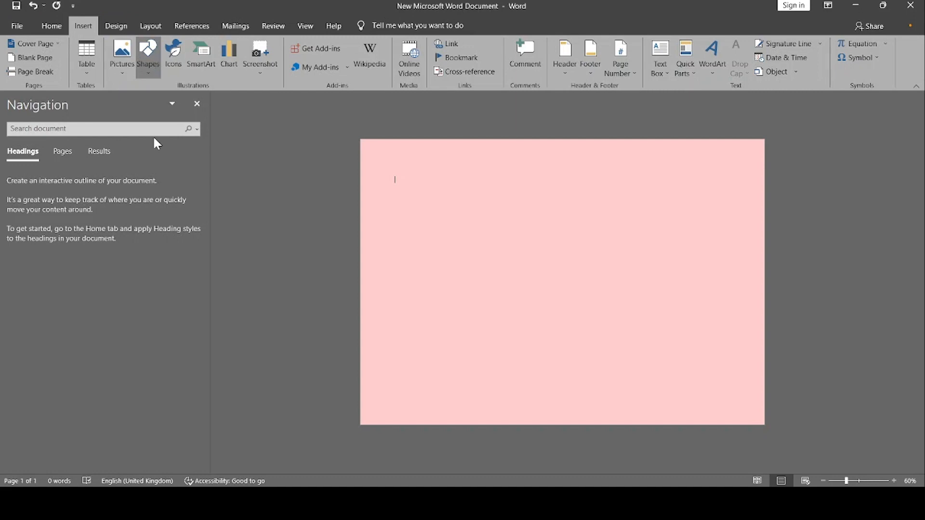
pyautogui.click(157, 99)
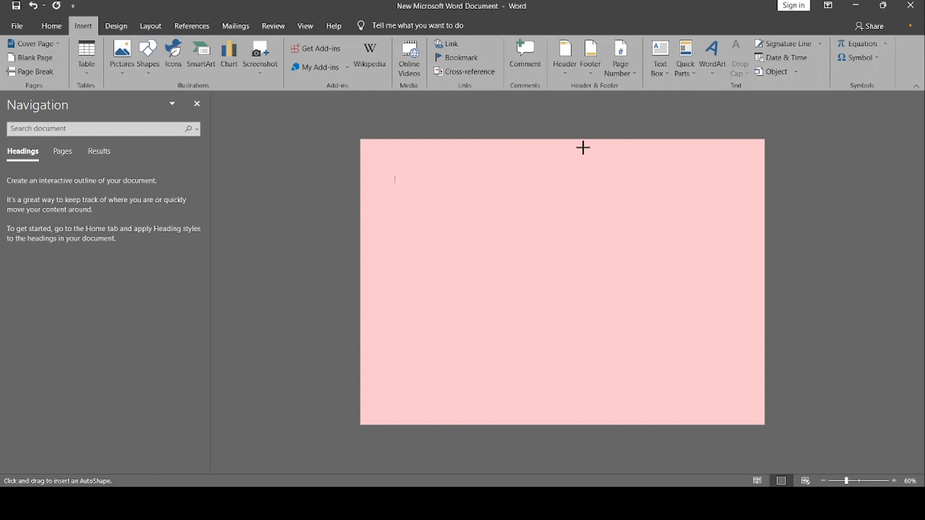
pyautogui.moveTo(583, 146); pyautogui.dragTo(574, 412)
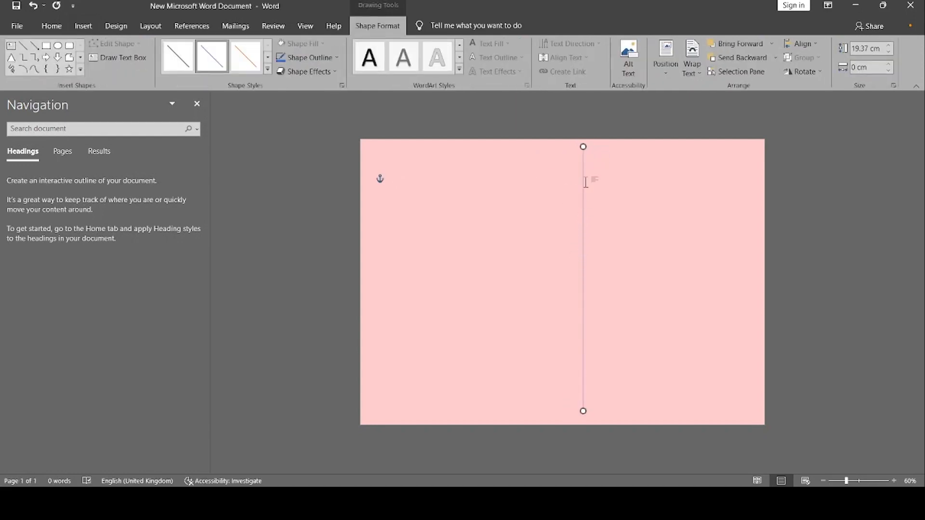
pyautogui.moveTo(582, 184); pyautogui.dragTo(560, 188)
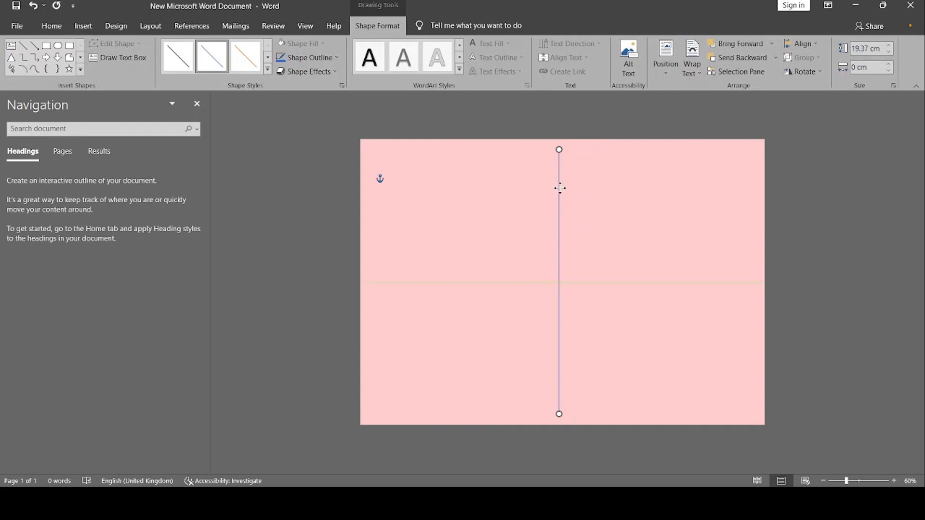
# Step: Enter the lines "Welcome to leeds trinity Hotel", "Starter", "Main Food" and "Meat", leaving blank lines beneath Starter
pyautogui.click(425, 168)
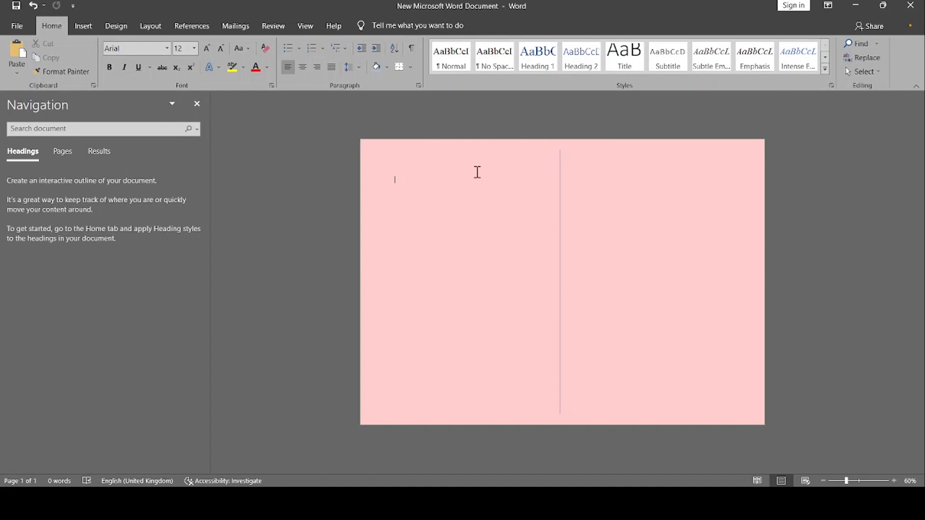
pyautogui.write('Welcome to leeds trinity Hotel')
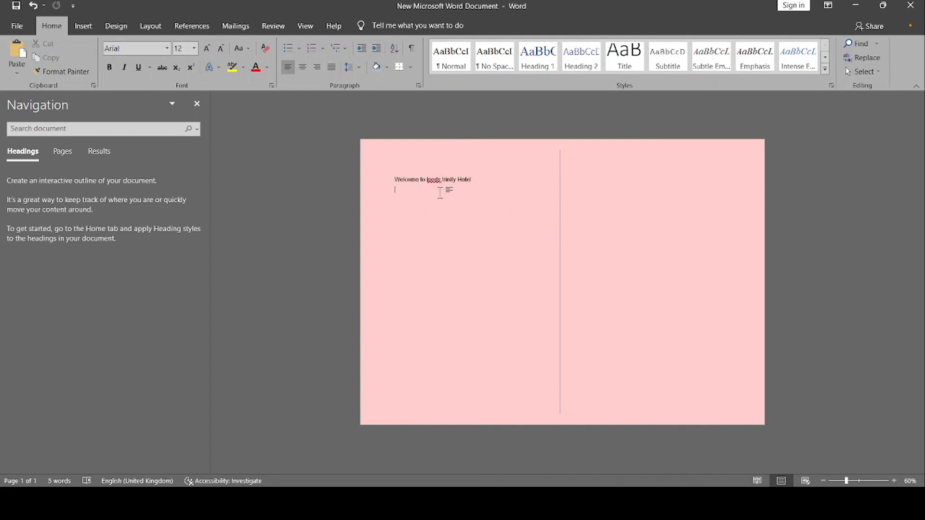
pyautogui.write('Sta')
pyautogui.write('rter ')
pyautogui.write('Ma')
pyautogui.write('in Food ')
pyautogui.write('Me')
pyautogui.click(414, 190)
pyautogui.press('Return')
pyautogui.press('Return')
# Step: Bring the starter menu text from another window in beneath the Starter line, keeping only plain text
pyautogui.click(557, 176)
pyautogui.click(501, 503)
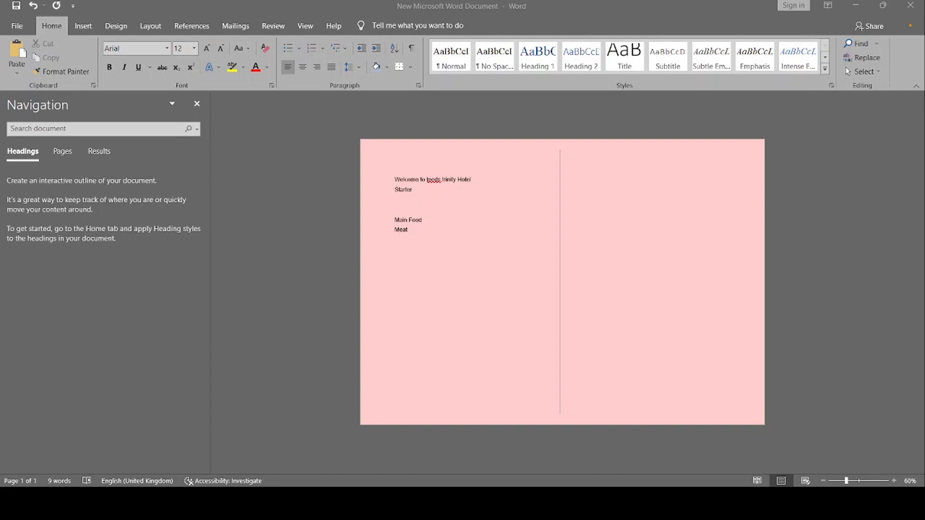
pyautogui.click(471, 304)
pyautogui.click(402, 200)
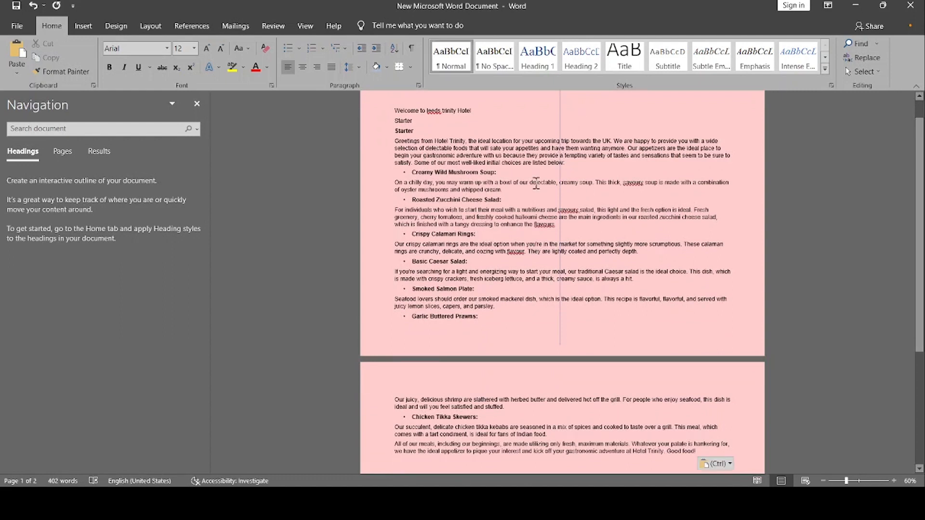
pyautogui.hotkey('ctrl', 'a')
pyautogui.click(476, 190)
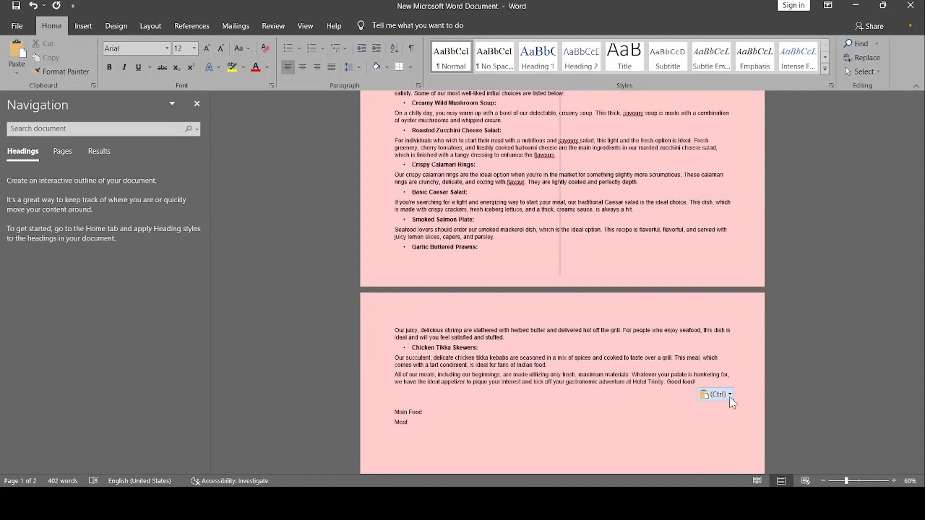
pyautogui.click(779, 426)
pyautogui.scroll(4, 780, 430)
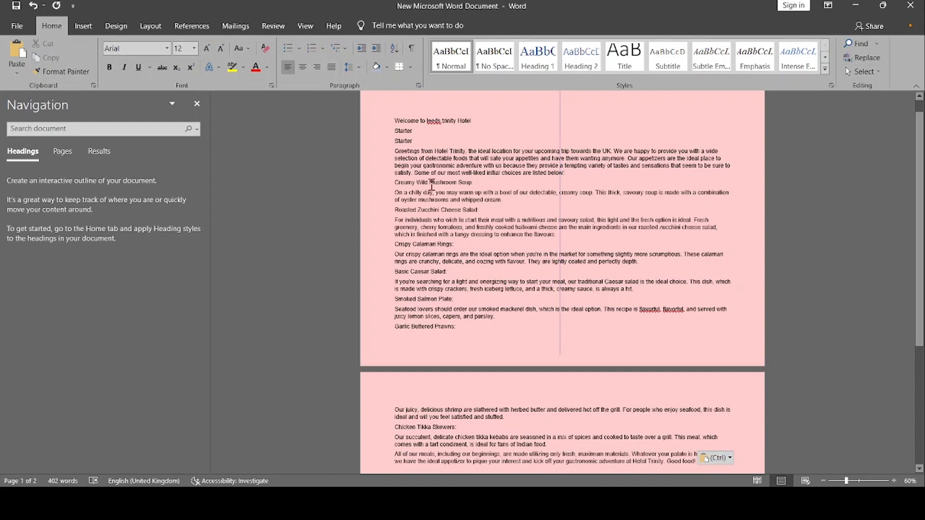
# Step: Copy the "Creamy Wild Mushroom Soup:" line and clear the duplicate "Starter" text above the greeting paragraph
pyautogui.moveTo(485, 184); pyautogui.dragTo(391, 188)
pyautogui.hotkey('ctrl', 'c')
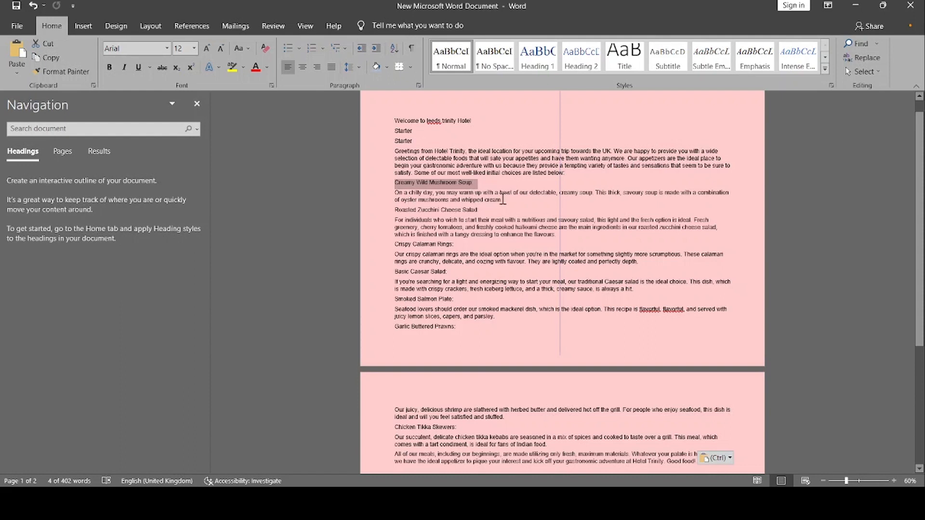
pyautogui.click(531, 206)
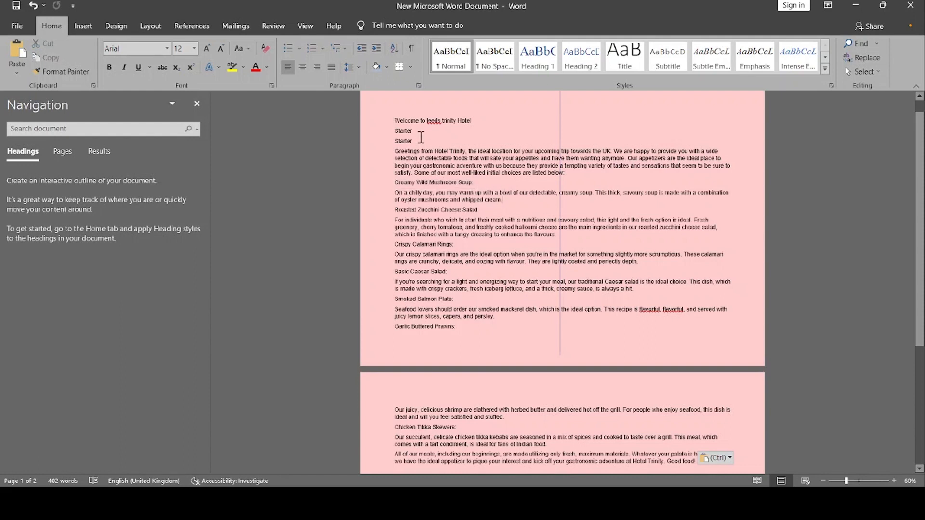
pyautogui.press('BackSpace')
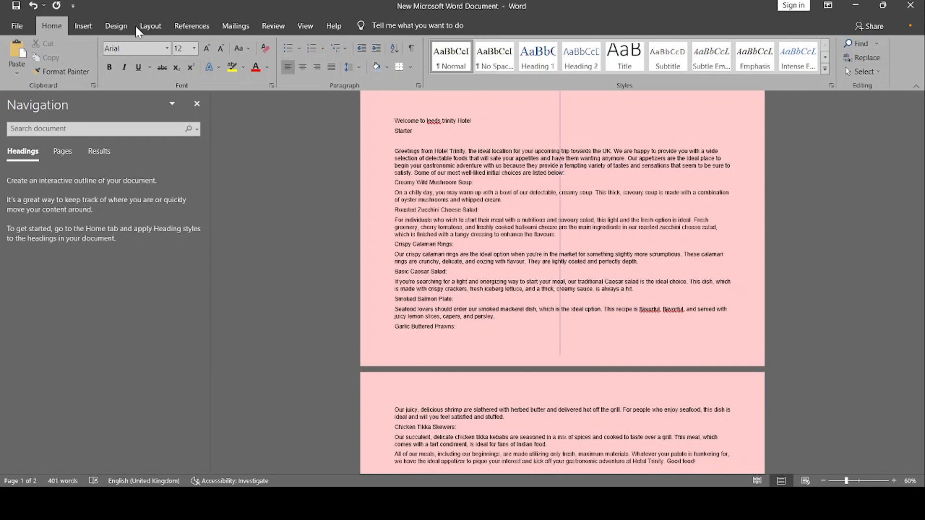
# Step: Insert a table with two columns and five rows beneath the Starter heading
pyautogui.click(84, 25)
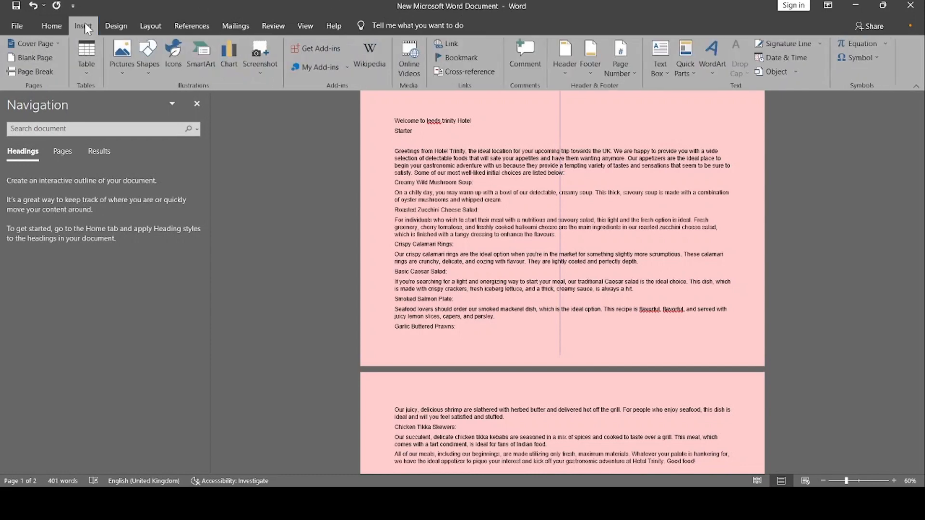
pyautogui.click(92, 71)
pyautogui.click(92, 97)
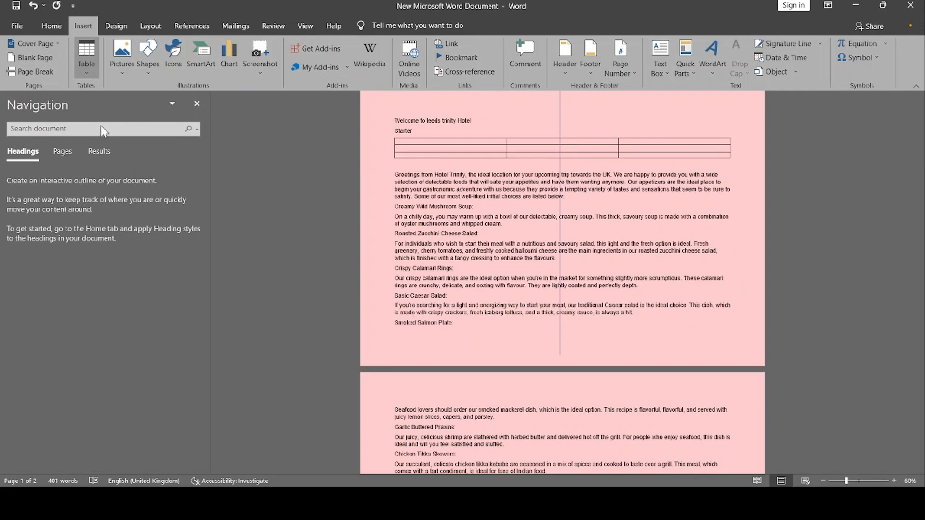
pyautogui.click(93, 142)
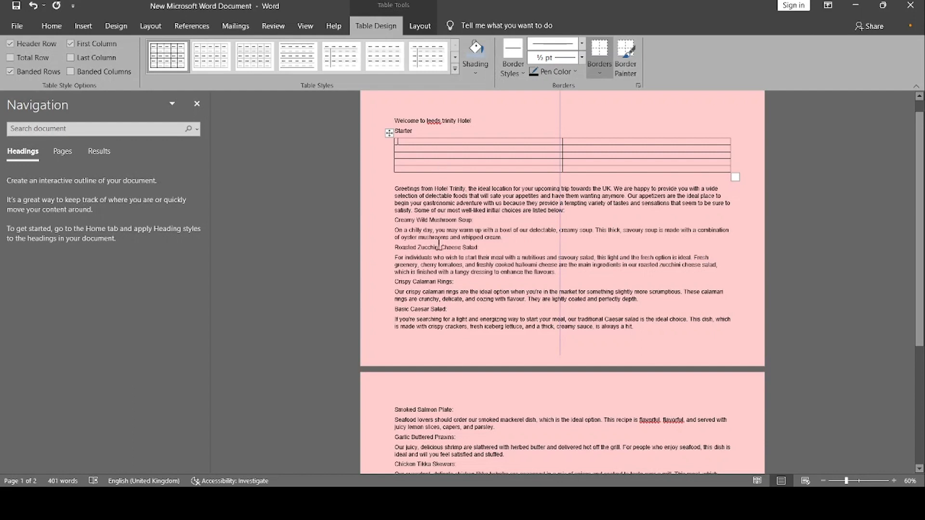
pyautogui.click(430, 222)
pyautogui.moveTo(471, 213); pyautogui.dragTo(429, 220)
pyautogui.click(449, 219)
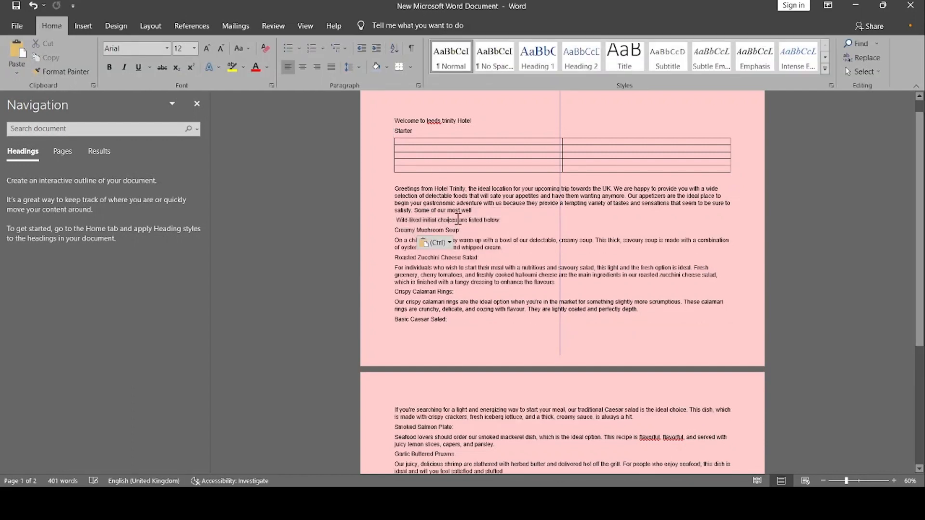
pyautogui.hotkey('ctrl', 'z')
# Step: Copy the dish name "Creamy Wild Mushroom Soup:" into the table's first cell
pyautogui.click(465, 221)
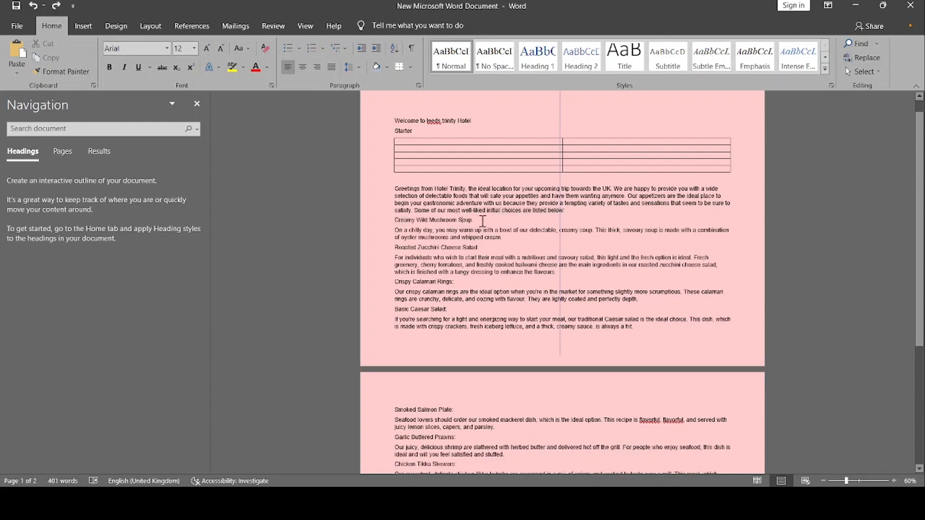
pyautogui.hotkey('shift', 'Left')
pyautogui.hotkey('shift', 'Left')
pyautogui.press('Left')
pyautogui.hotkey('shift', 'Left')
pyautogui.hotkey('shift', 'Left')
pyautogui.hotkey('shift', 'Left')
pyautogui.hotkey('shift', 'Left')
pyautogui.hotkey('shift', 'Left')
pyautogui.hotkey('shift', 'Left')
pyautogui.hotkey('shift', 'Left')
pyautogui.hotkey('shift', 'Left')
pyautogui.hotkey('shift', 'Left')
pyautogui.hotkey('shift', 'Left')
pyautogui.hotkey('shift', 'Left')
pyautogui.hotkey('shift', 'Left')
pyautogui.hotkey('shift', 'Left')
pyautogui.hotkey('shift', 'Left')
pyautogui.hotkey('shift', 'Left')
pyautogui.hotkey('shift', 'Left')
pyautogui.hotkey('shift', 'Left')
pyautogui.hotkey('shift', 'Left')
pyautogui.hotkey('shift', 'Left')
pyautogui.hotkey('shift', 'Left')
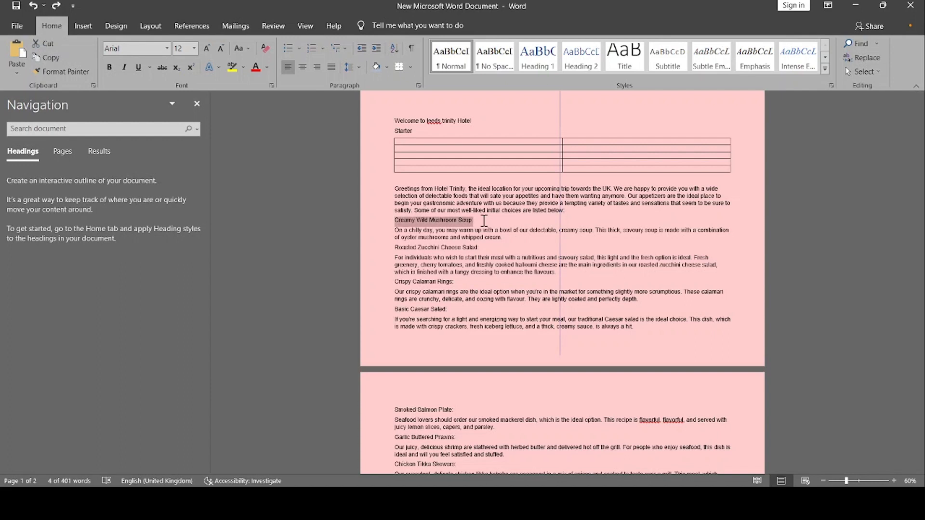
pyautogui.click(479, 141)
pyautogui.hotkey('ctrl', 'v')
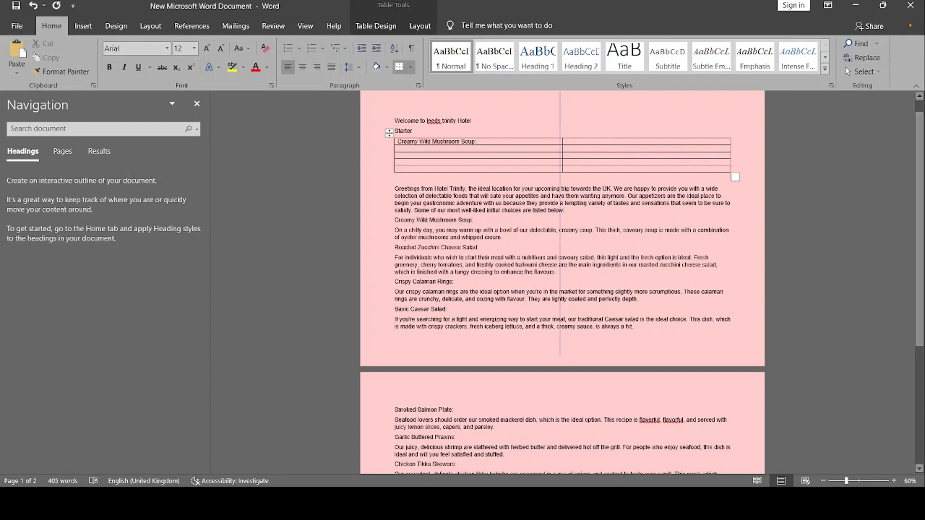
# Step: Enter the price £6 beside Creamy Wild Mushroom Soup in the table's first row
pyautogui.write('6')
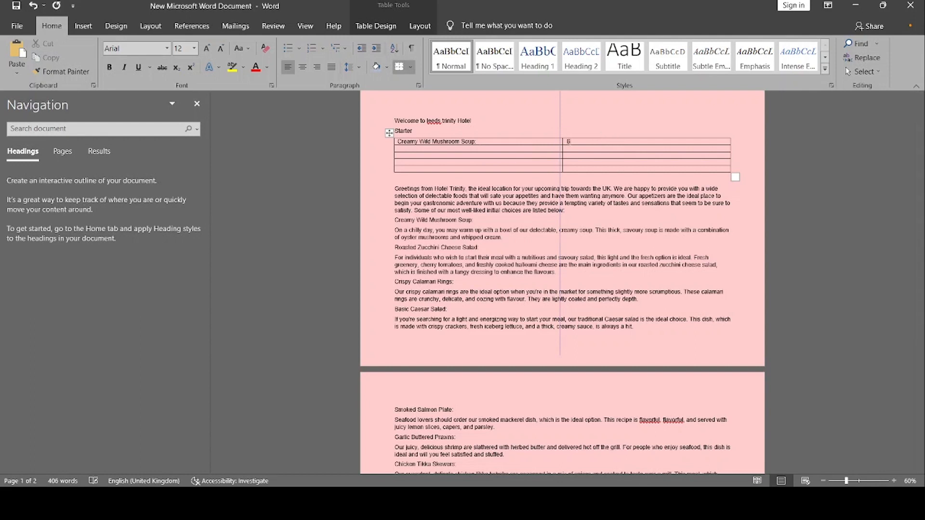
pyautogui.click(88, 25)
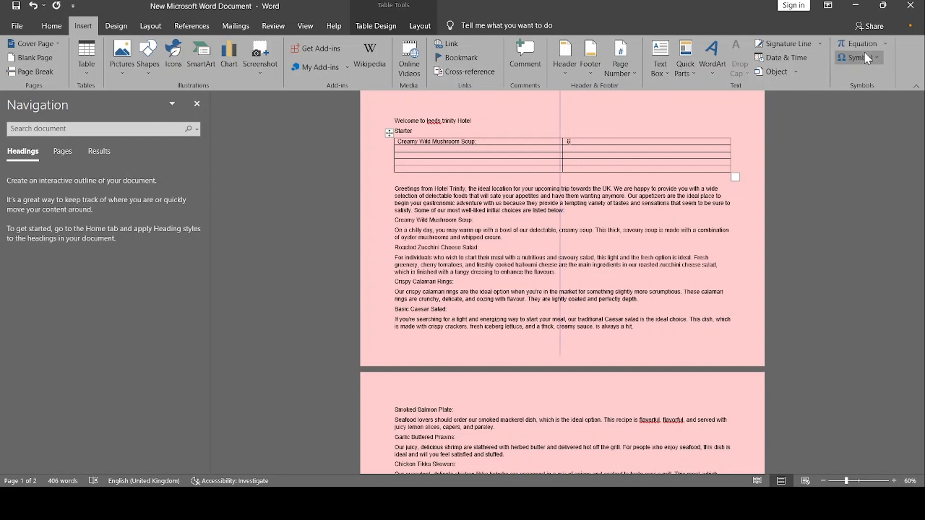
pyautogui.click(840, 77)
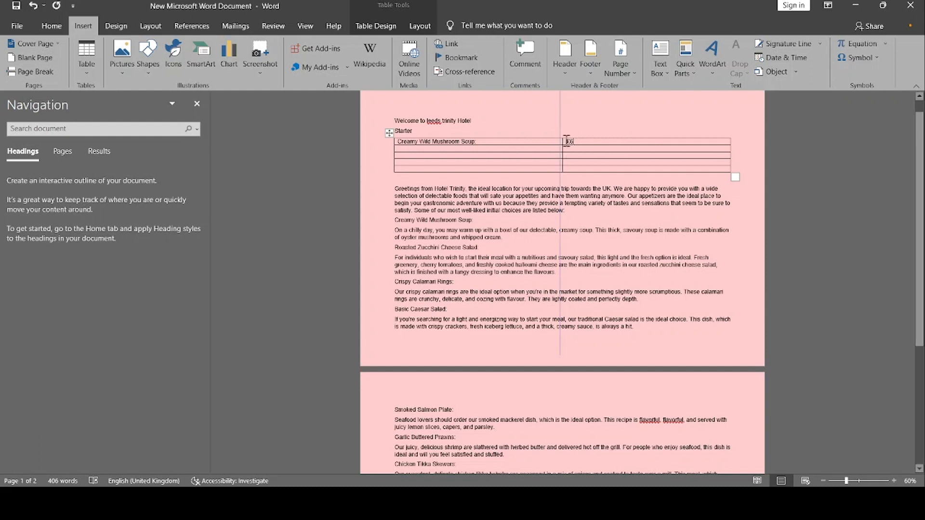
pyautogui.click(430, 184)
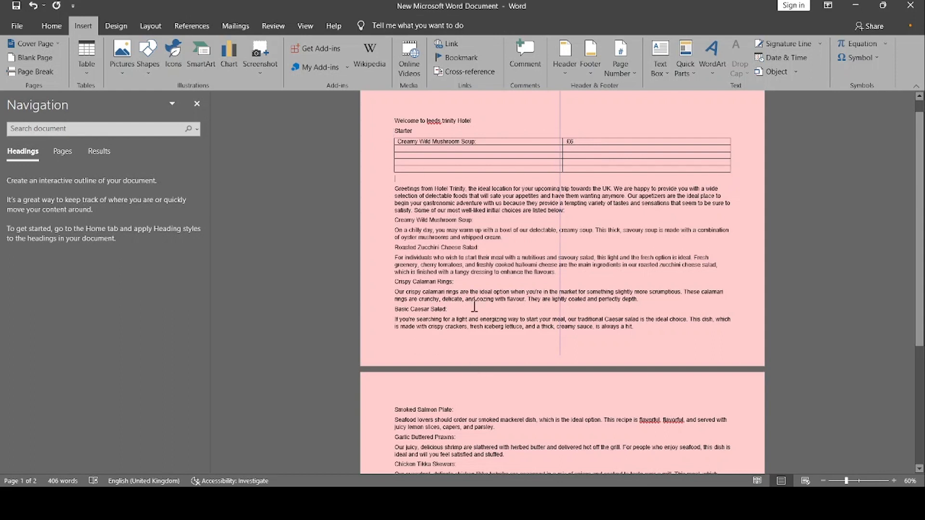
# Step: Copy the mushroom soup description from the text below into the first cell of the table's second row
pyautogui.click(434, 287)
pyautogui.moveTo(394, 230); pyautogui.dragTo(507, 243)
pyautogui.hotkey('ctrl', 'c')
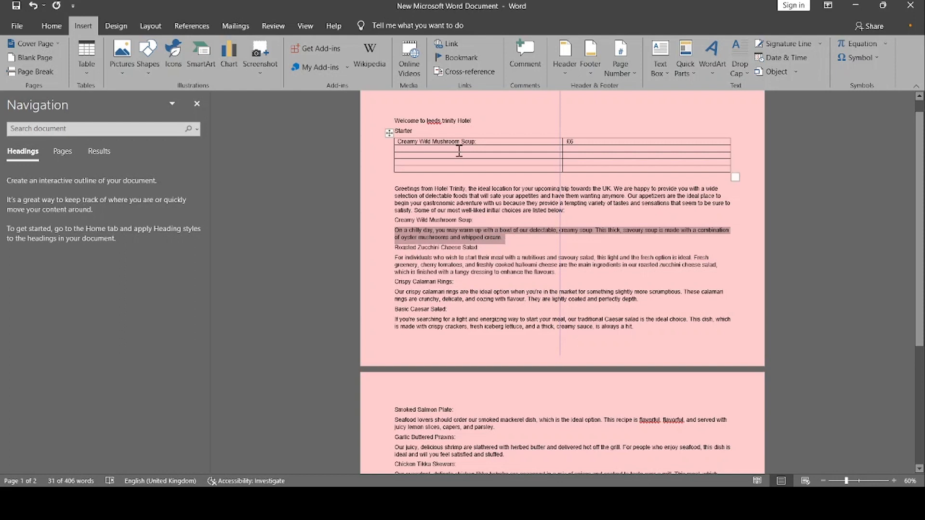
pyautogui.click(459, 150)
pyautogui.hotkey('ctrl', 'v')
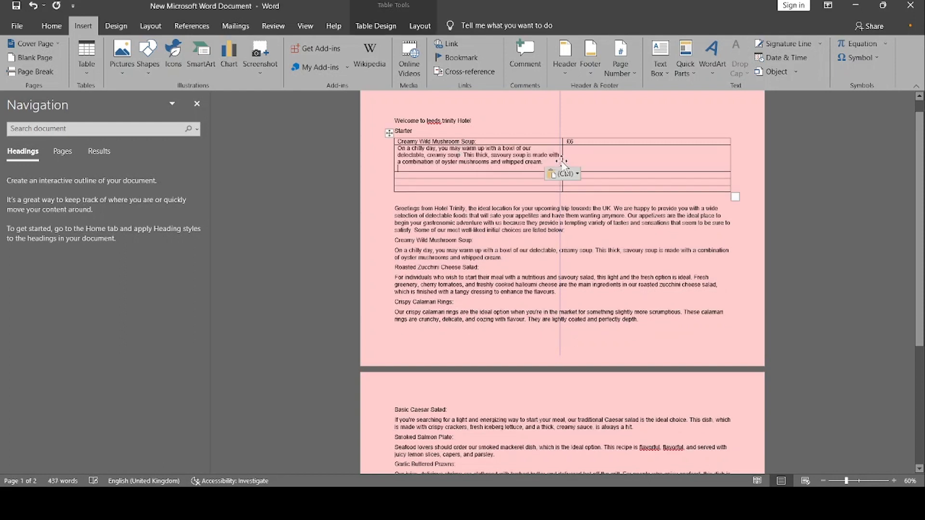
# Step: Merge the two cells of the table's second row so the soup description spans the full width
pyautogui.moveTo(563, 159); pyautogui.dragTo(496, 162)
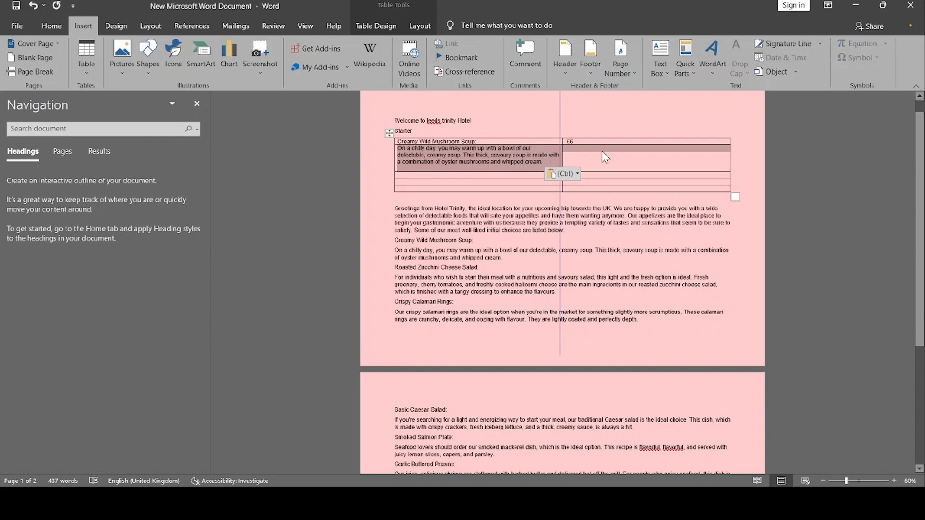
pyautogui.click(422, 28)
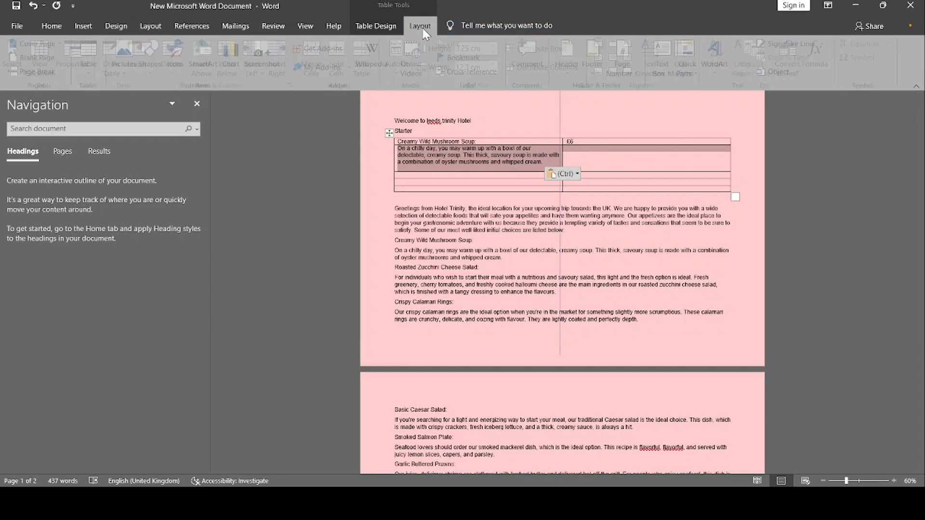
pyautogui.click(318, 67)
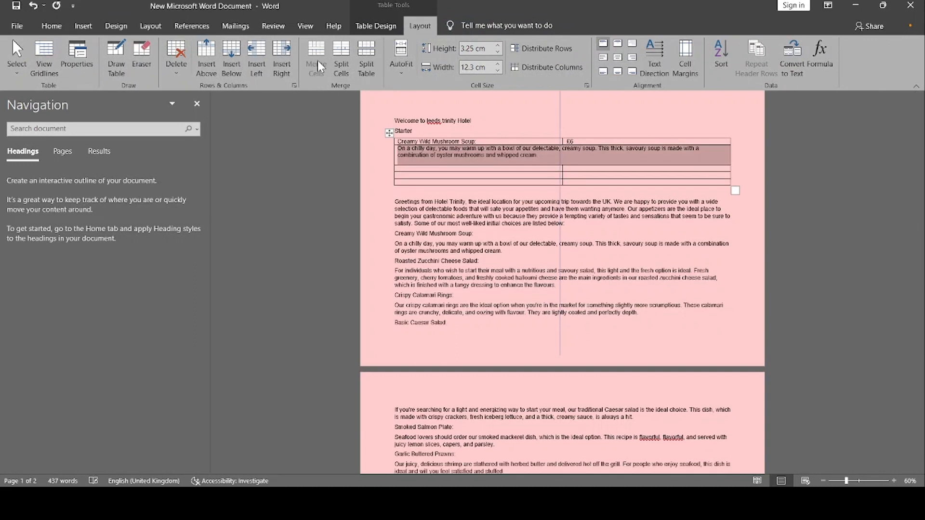
pyautogui.click(497, 163)
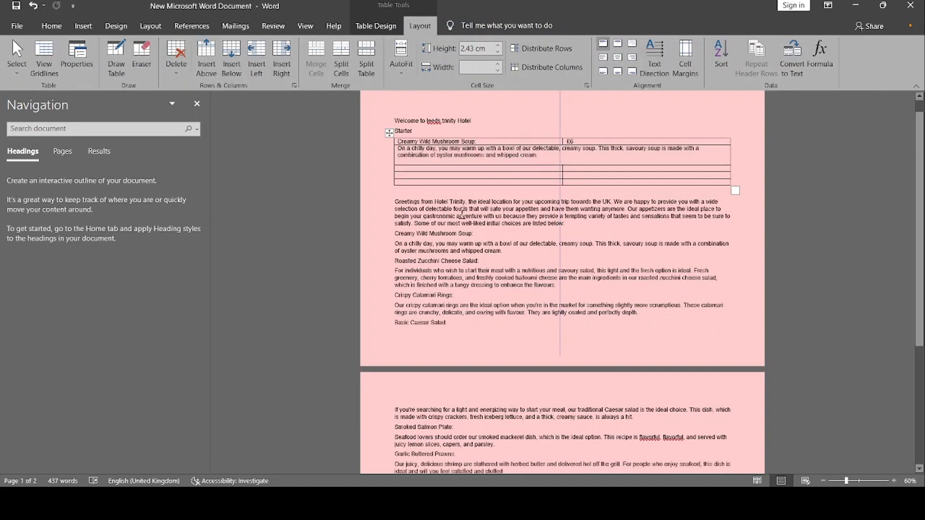
# Step: Copy the dish name "Roasted Zucchini Cheese Salad" into the first cell of the table's third row
pyautogui.click(453, 234)
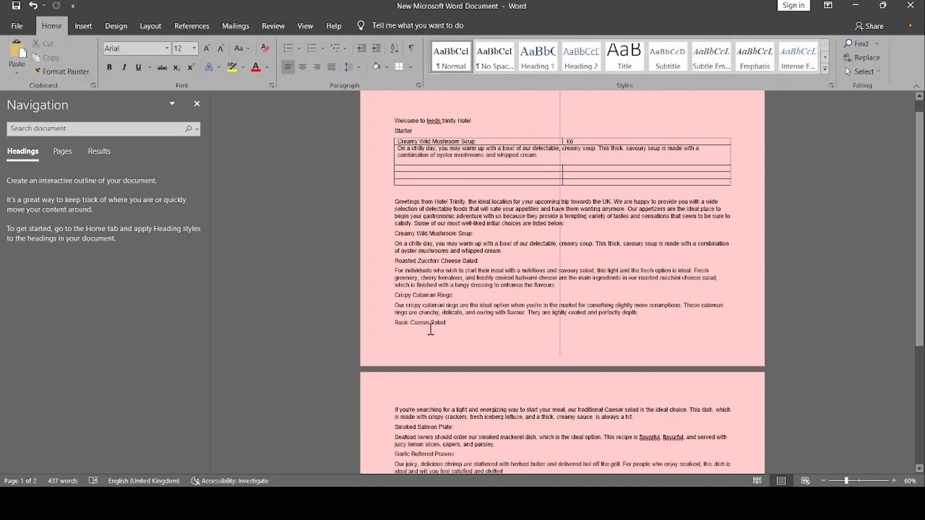
pyautogui.moveTo(479, 261); pyautogui.dragTo(395, 262)
pyautogui.hotkey('ctrl', 'c')
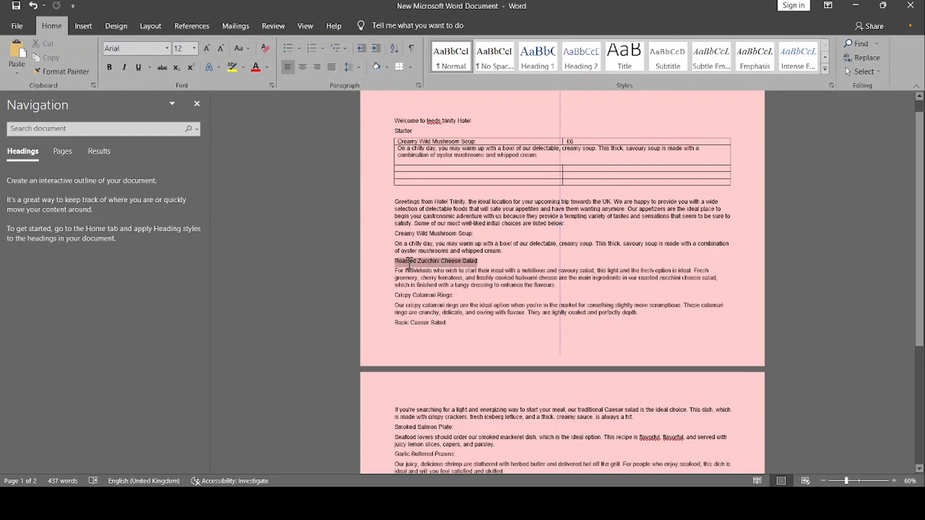
pyautogui.click(433, 169)
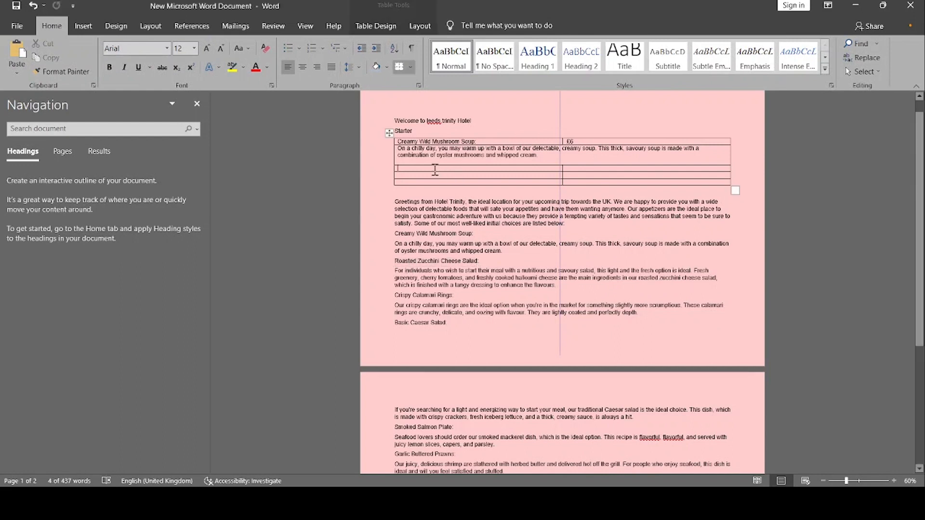
pyautogui.hotkey('ctrl', 'v')
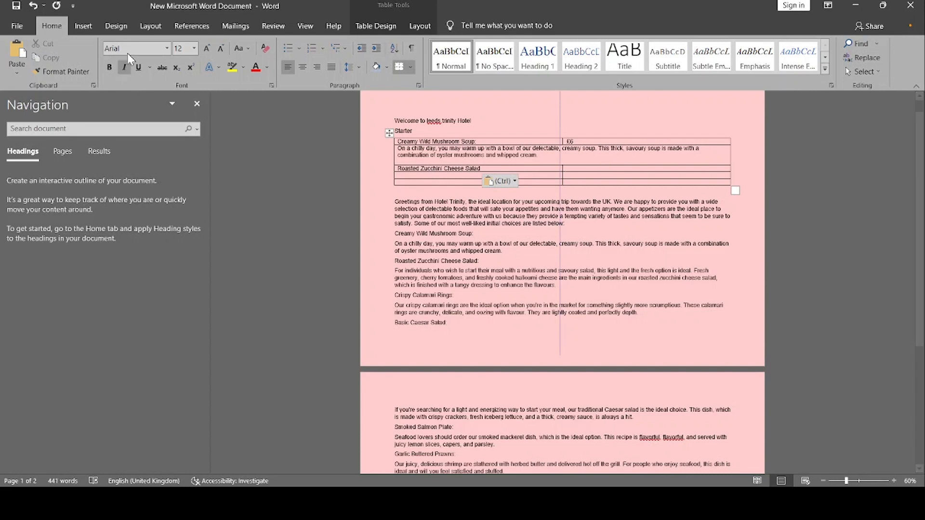
# Step: Enter the price £5 beside Roasted Zucchini Cheese Salad, inserting the pound sign as a symbol
pyautogui.click(105, 27)
pyautogui.click(86, 28)
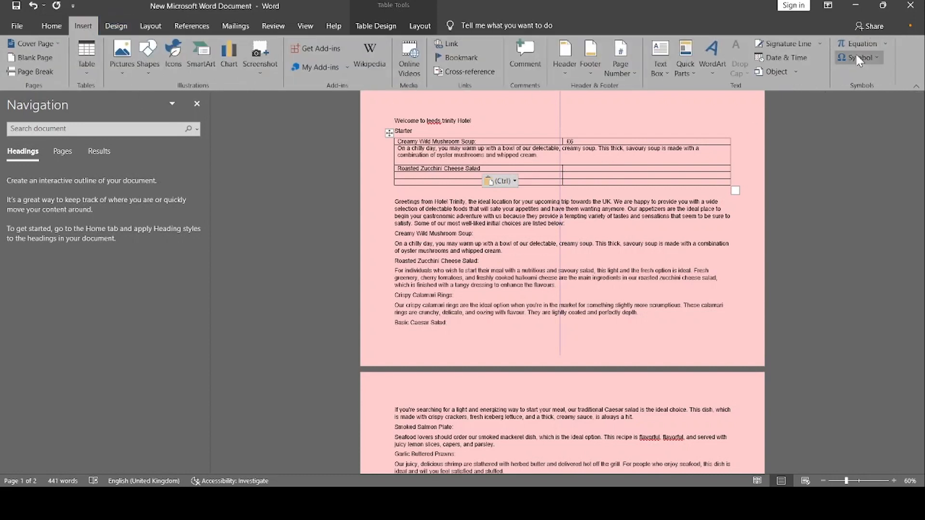
pyautogui.write('£')
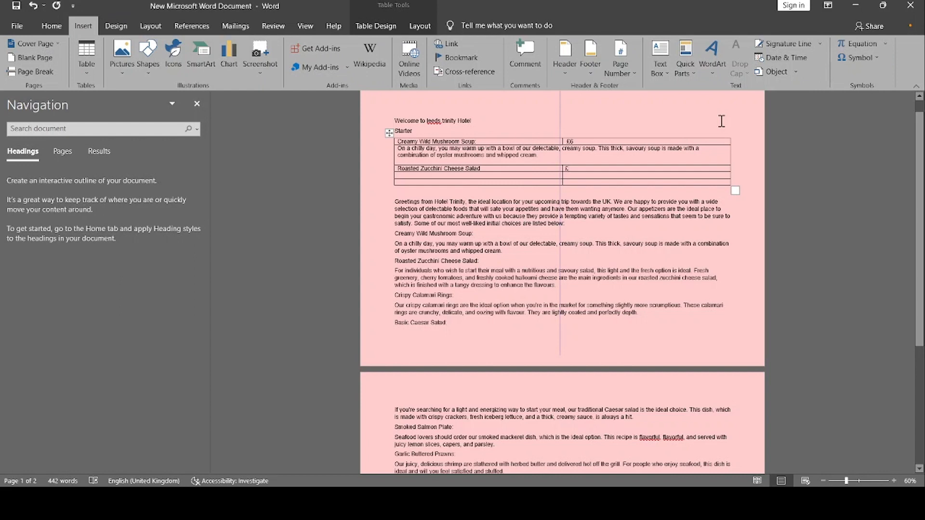
pyautogui.write('5')
# Step: Copy the "On a chilly day" soup description into the first cell of the table's fourth row
pyautogui.click(484, 221)
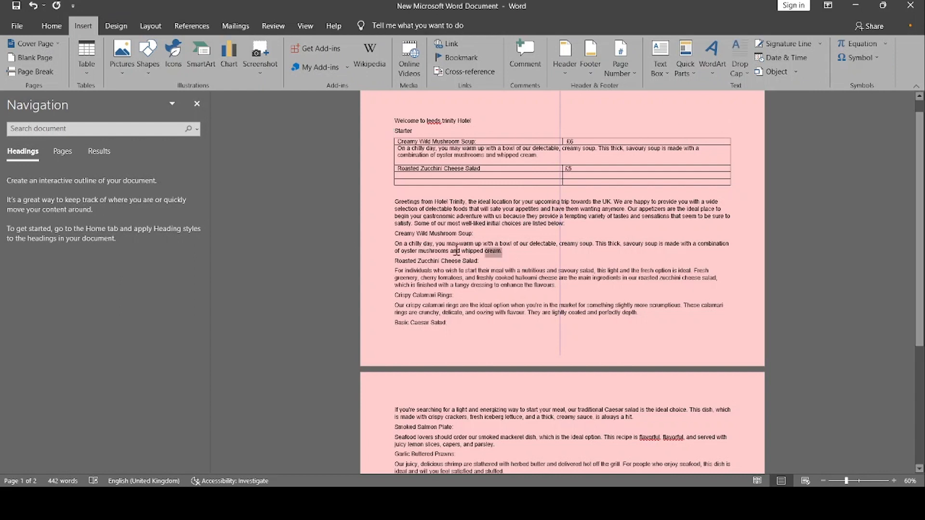
pyautogui.moveTo(503, 251); pyautogui.dragTo(395, 244)
pyautogui.hotkey('ctrl', 'c')
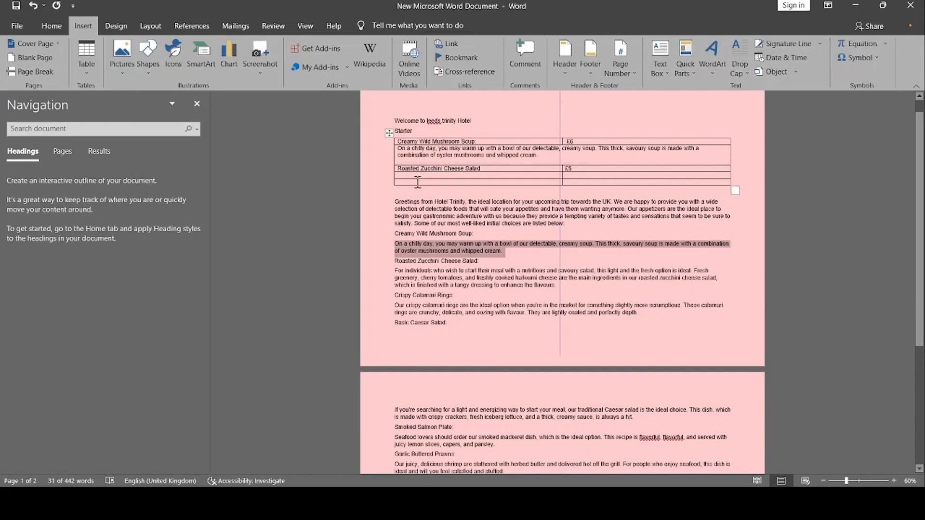
pyautogui.click(417, 176)
pyautogui.hotkey('ctrl', 'v')
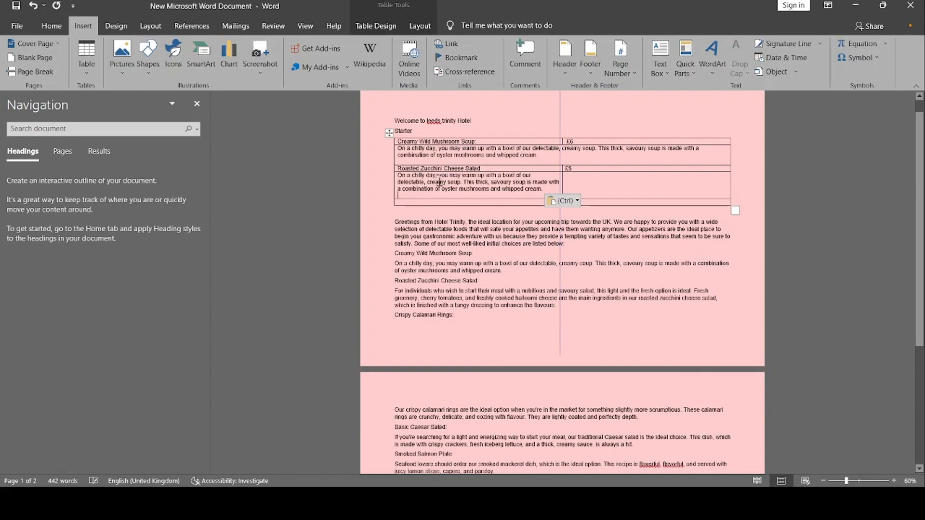
# Step: Merge the two cells of the row beneath Roasted Zucchini Cheese Salad into one full-width cell
pyautogui.moveTo(417, 175); pyautogui.dragTo(606, 190)
pyautogui.click(419, 26)
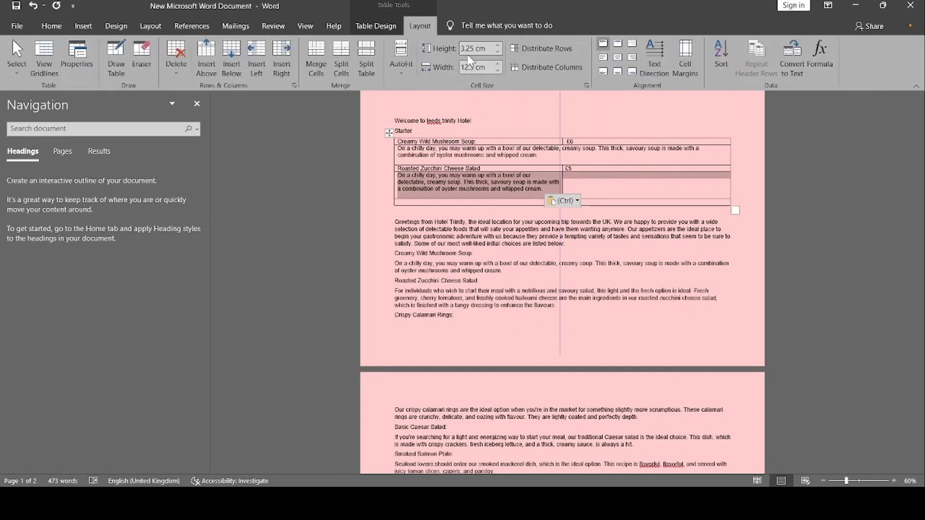
pyautogui.click(309, 68)
pyautogui.click(588, 188)
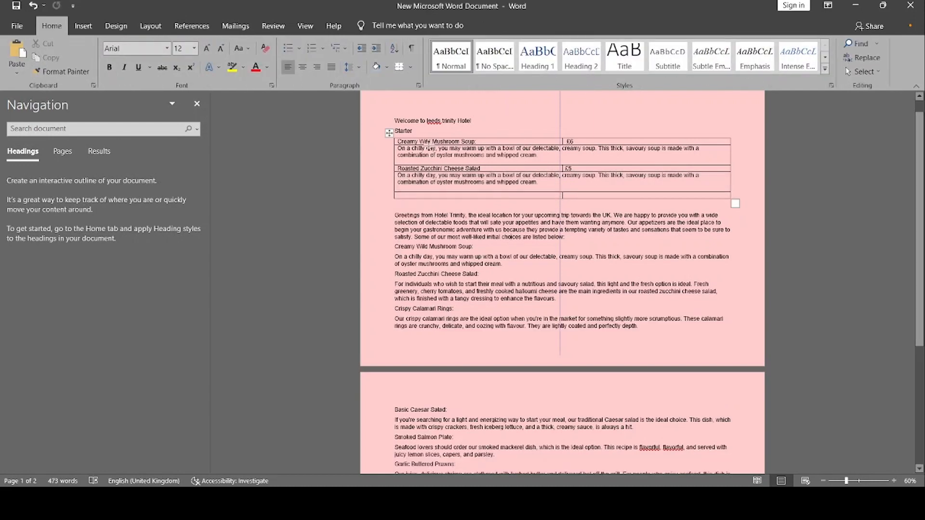
# Step: Enlarge all the text in the starter table to 16 pt and centre it
pyautogui.click(400, 136)
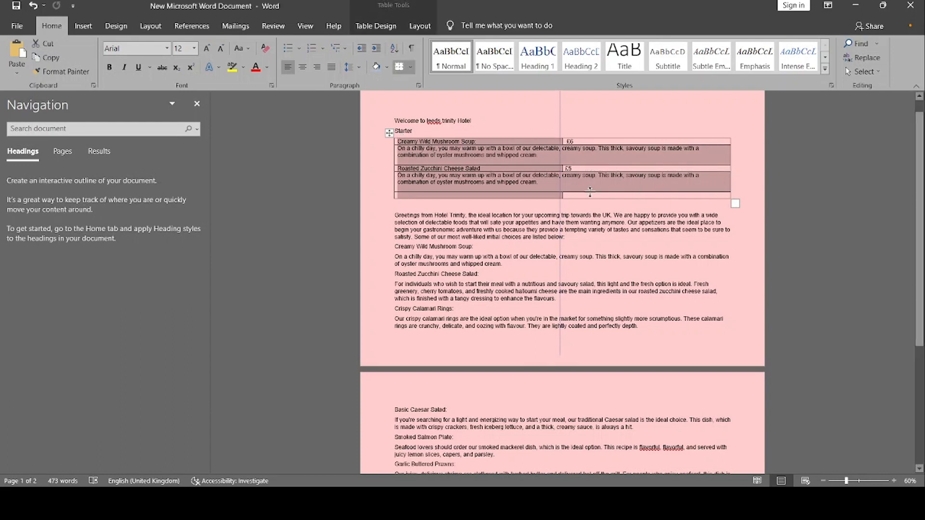
pyautogui.moveTo(590, 195); pyautogui.dragTo(466, 156)
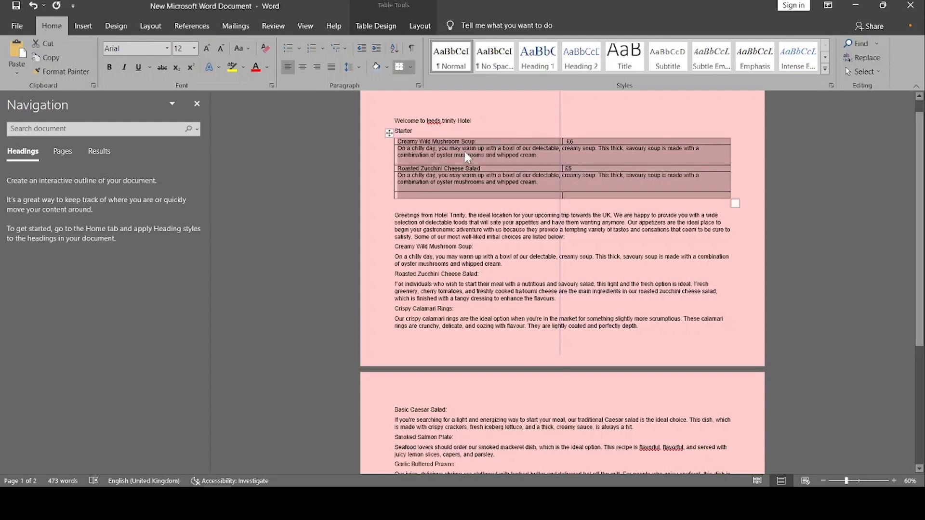
pyautogui.click(207, 48)
pyautogui.click(207, 48)
pyautogui.click(302, 68)
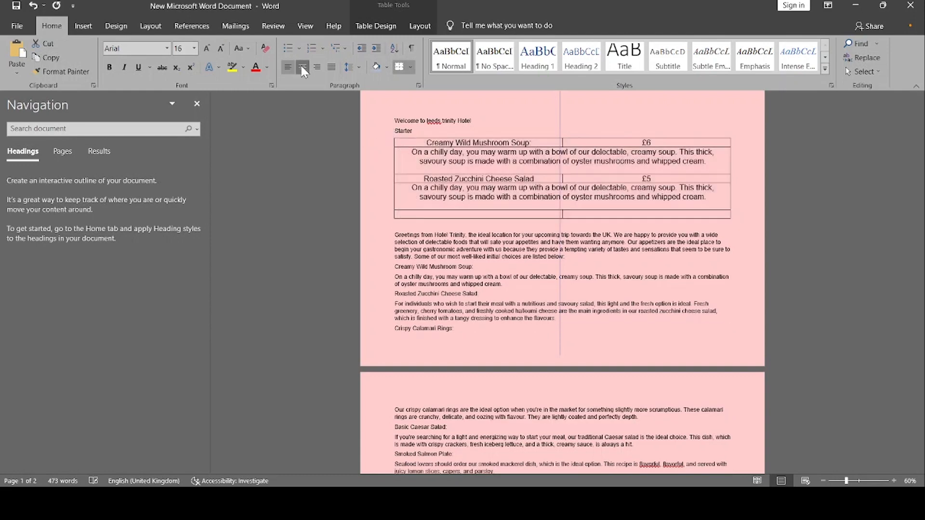
# Step: Make the Creamy Wild Mushroom Soup and Roasted Zucchini Cheese Salad rows bold, including their prices
pyautogui.click(475, 161)
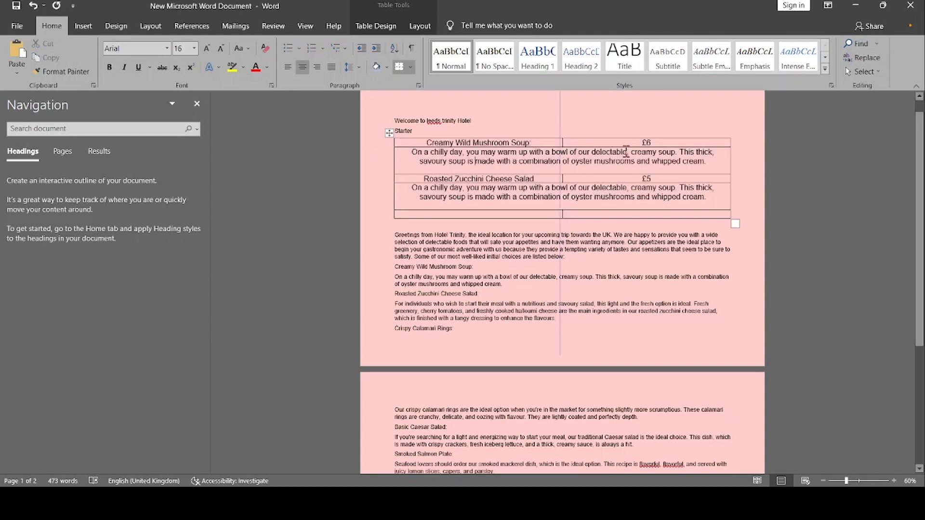
pyautogui.moveTo(664, 143); pyautogui.dragTo(543, 140)
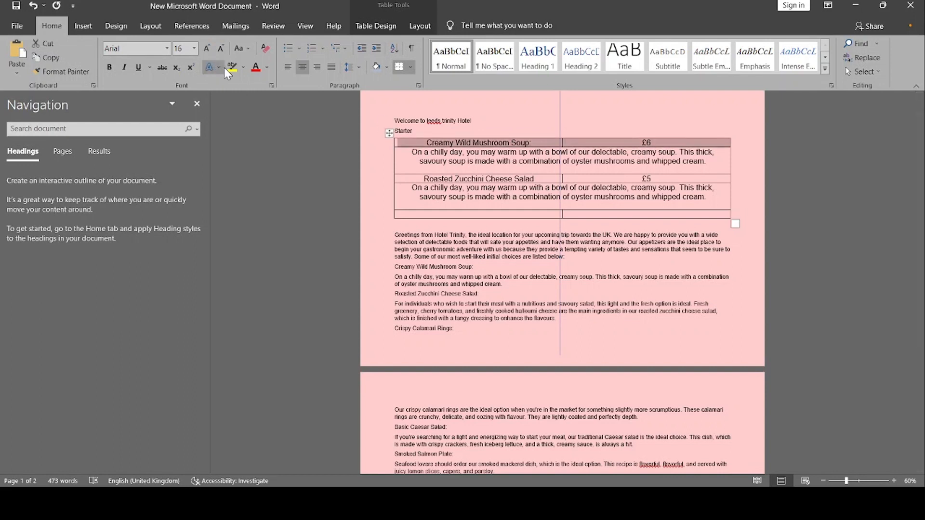
pyautogui.click(112, 68)
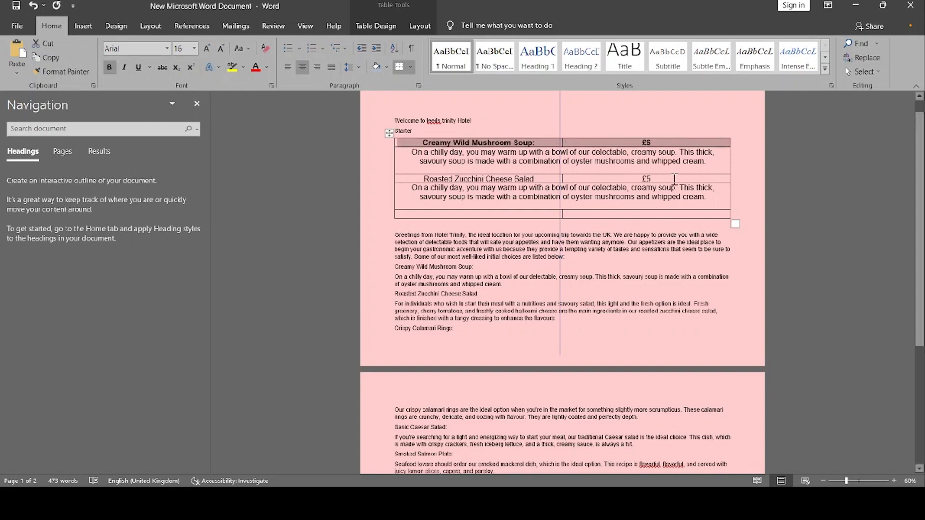
pyautogui.moveTo(674, 179); pyautogui.dragTo(482, 179)
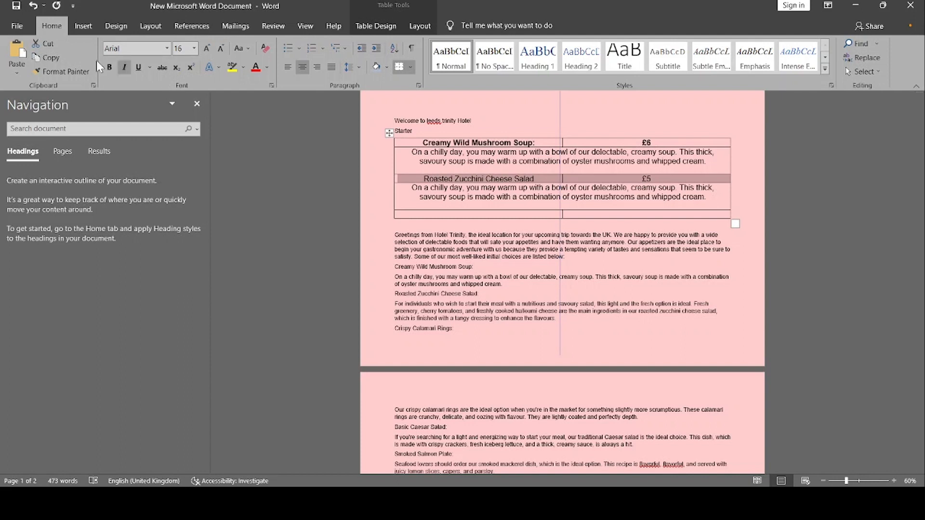
pyautogui.click(109, 68)
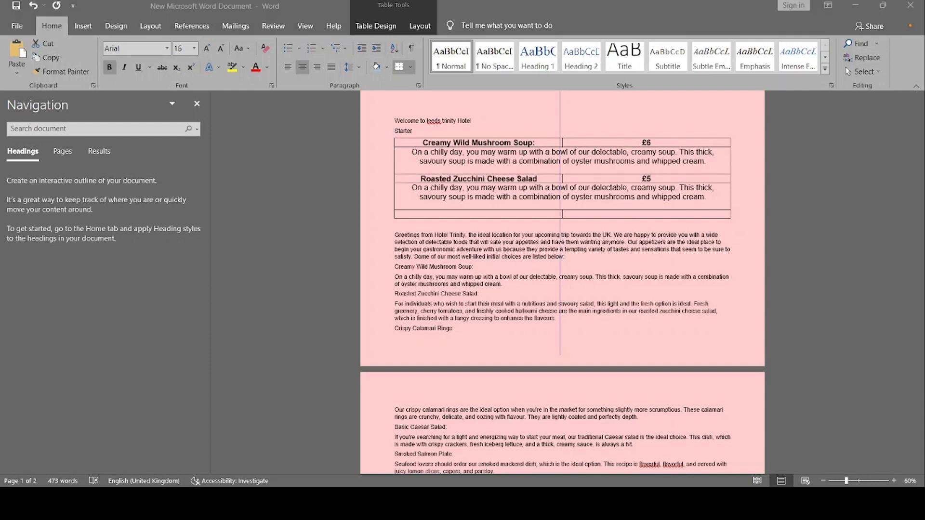
# Step: Narrow the starter table so it fits in the left half of the page, before the centre divider
pyautogui.click(605, 143)
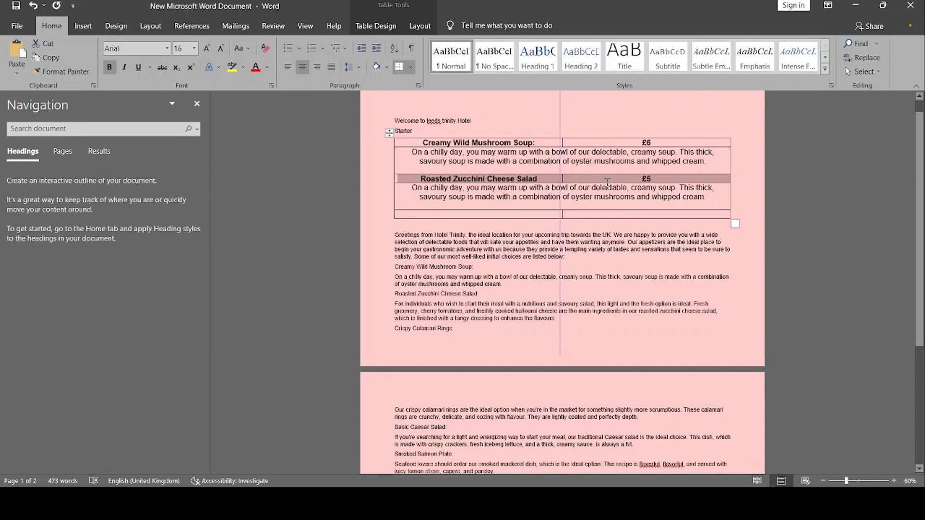
pyautogui.moveTo(735, 223); pyautogui.dragTo(554, 237)
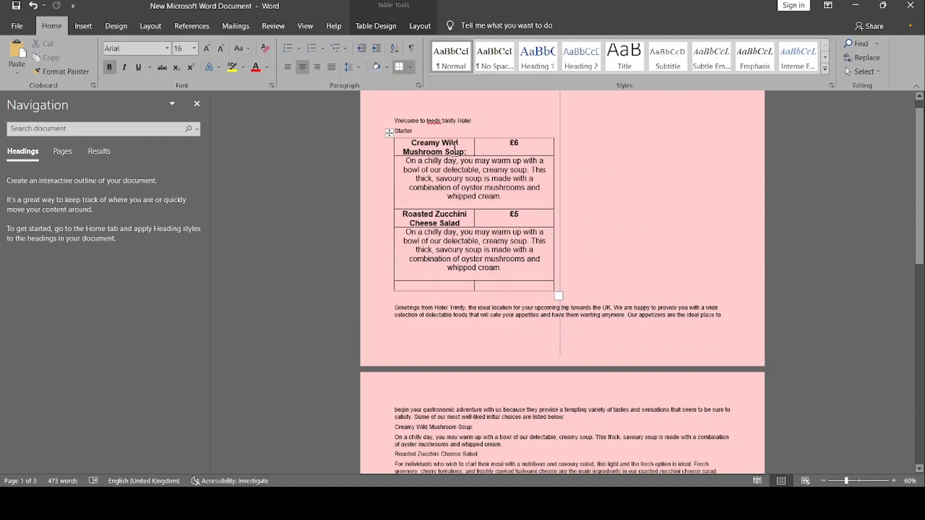
pyautogui.click(467, 214)
# Step: Remove all the borders from the starter table
pyautogui.click(390, 133)
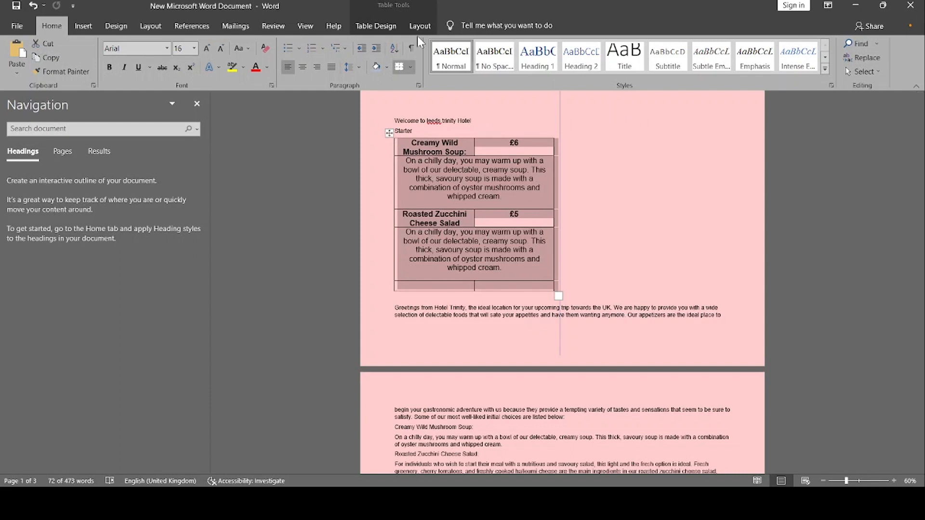
pyautogui.click(417, 22)
pyautogui.click(384, 28)
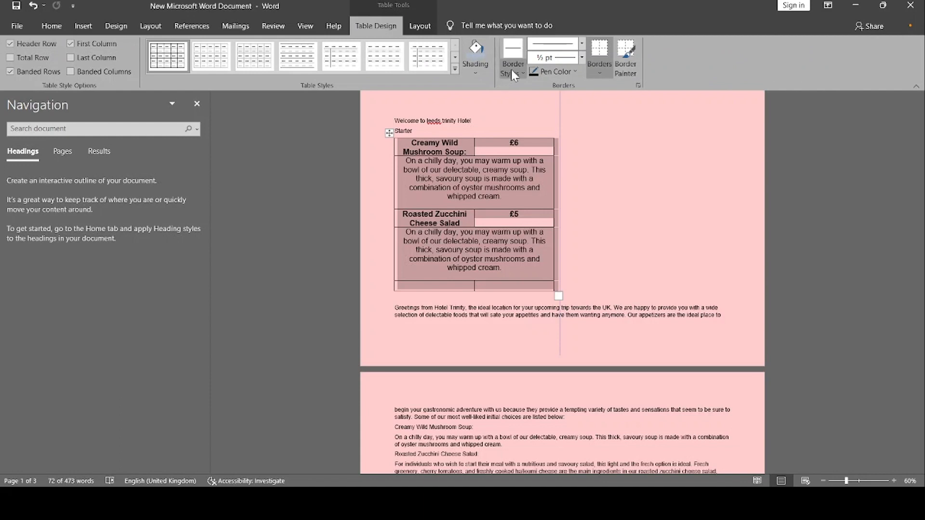
pyautogui.click(522, 163)
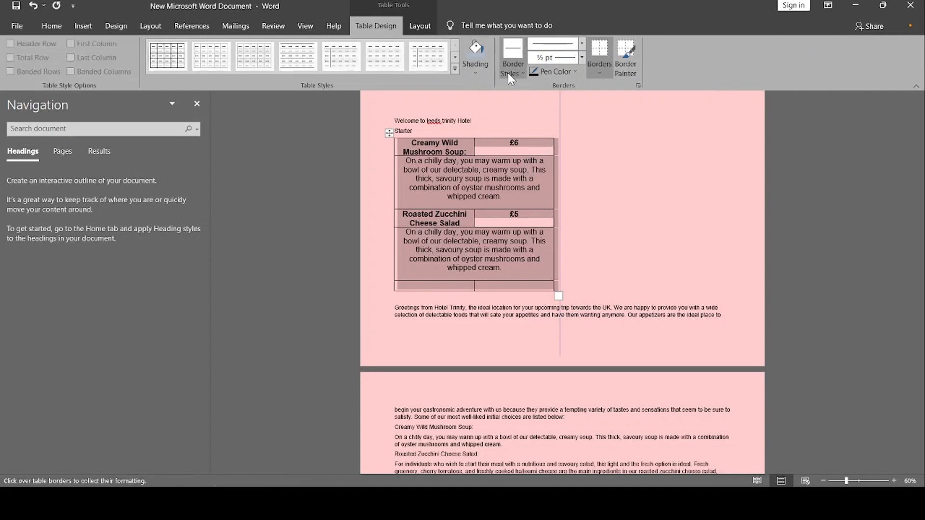
pyautogui.click(616, 70)
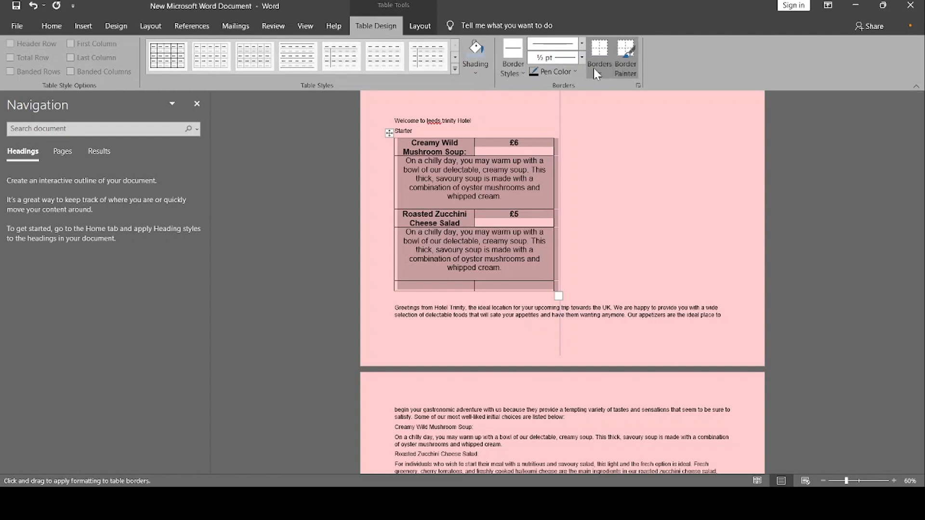
pyautogui.click(597, 68)
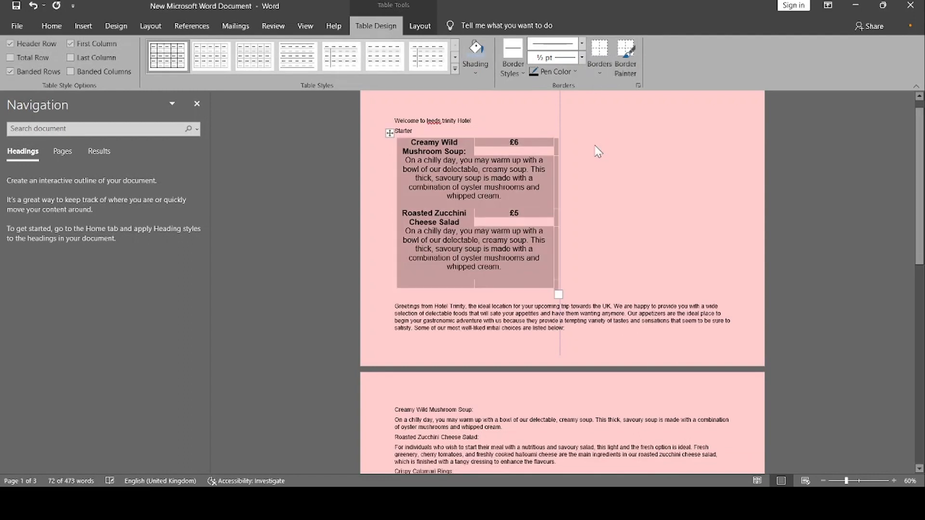
pyautogui.click(482, 187)
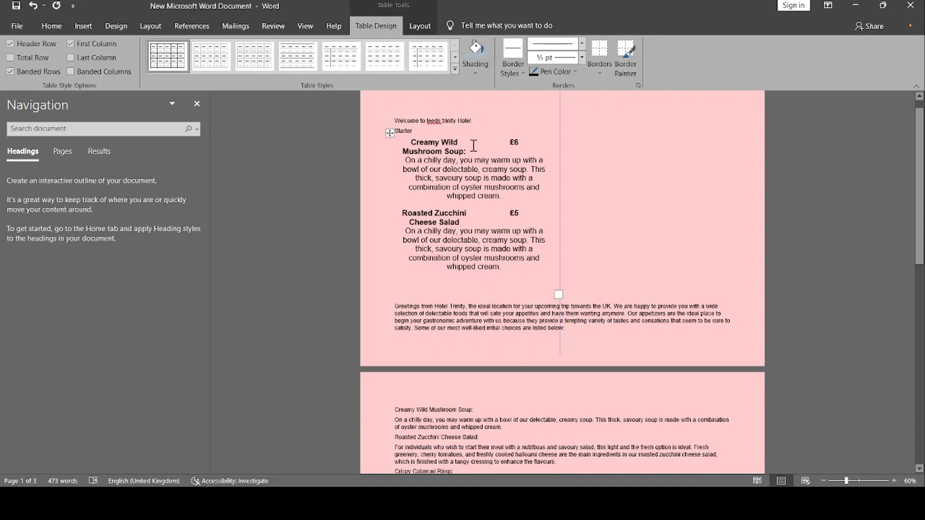
pyautogui.click(462, 178)
pyautogui.click(611, 203)
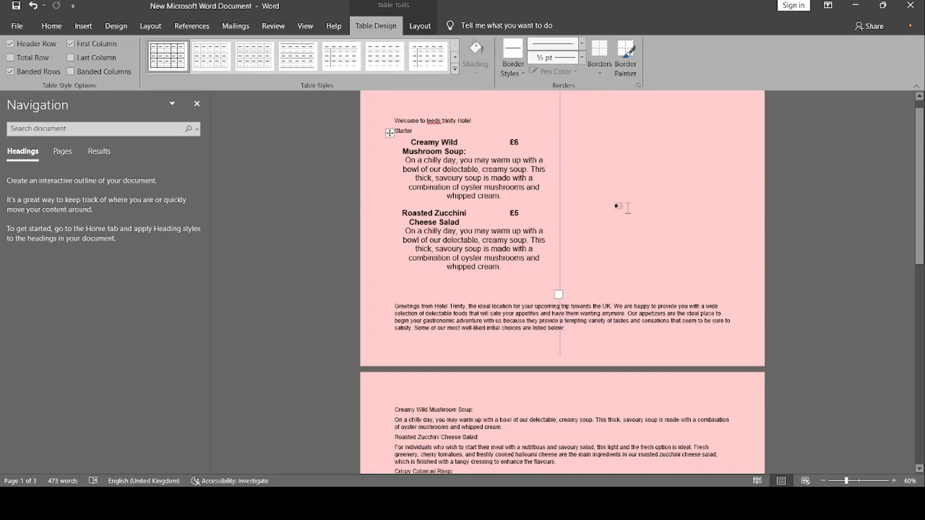
pyautogui.scroll(-2, 530, 202)
pyautogui.scroll(-4, 534, 206)
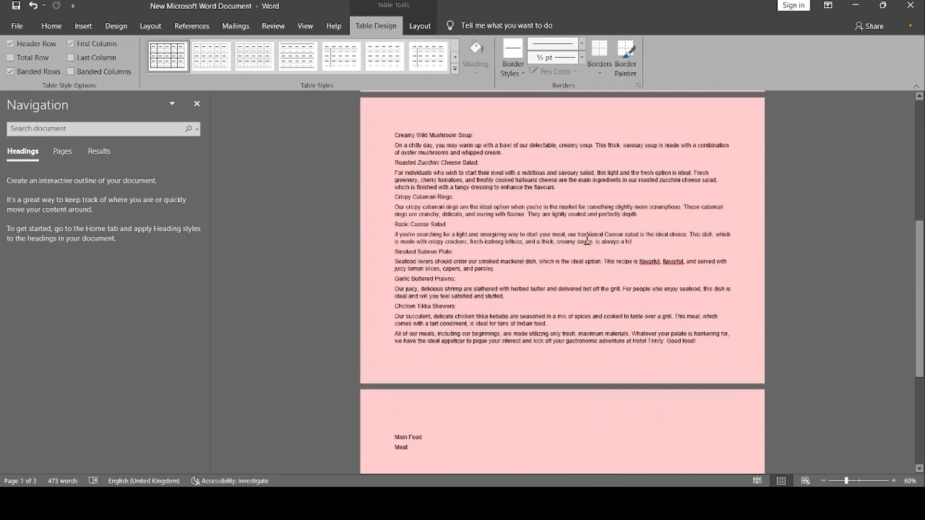
pyautogui.scroll(6, 435, 171)
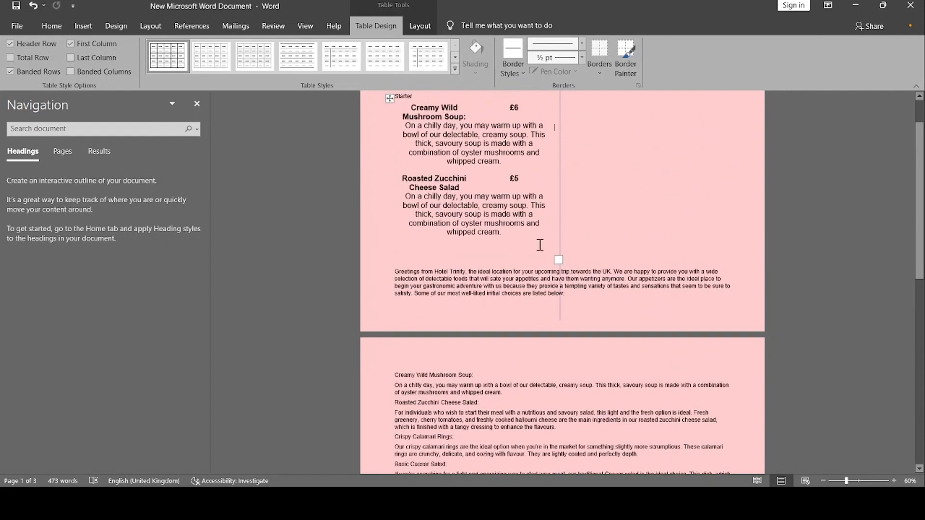
pyautogui.scroll(1, 539, 243)
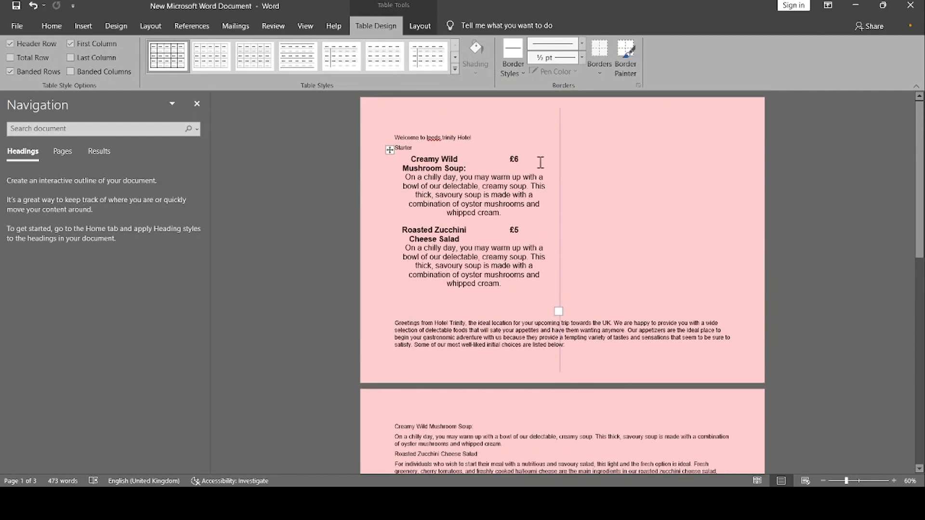
pyautogui.click(582, 241)
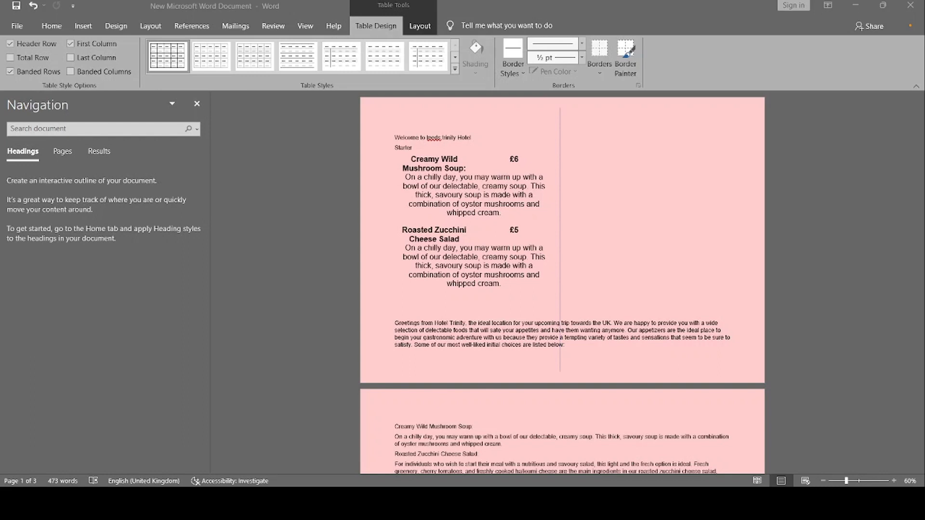
pyautogui.click(643, 238)
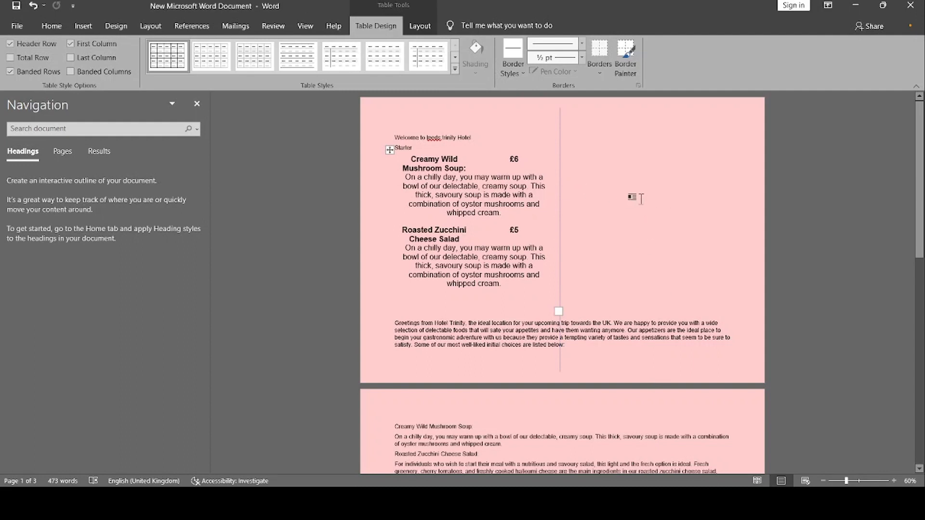
pyautogui.click(645, 178)
pyautogui.click(615, 339)
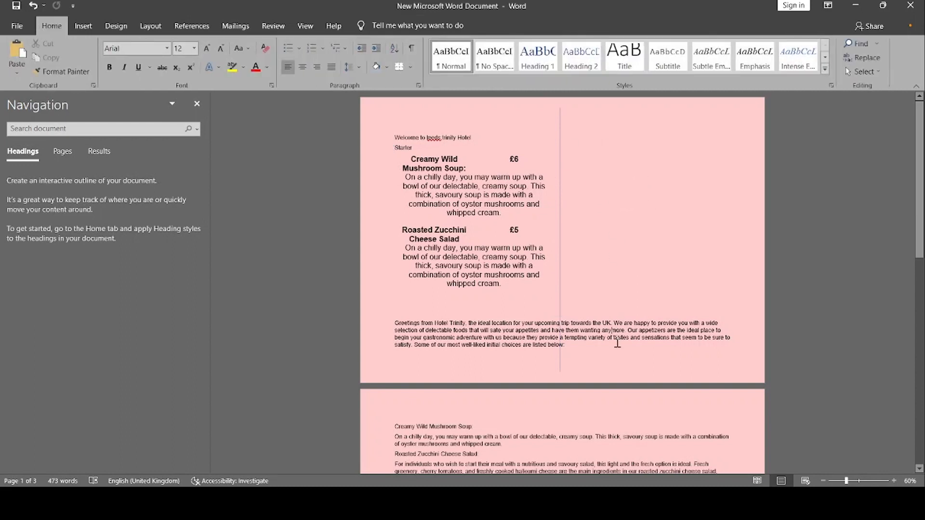
# Step: Paste the copied red interlocking hearts picture beneath the starter table text and set its wrapping so it floats freely over the page text
pyautogui.click(621, 282)
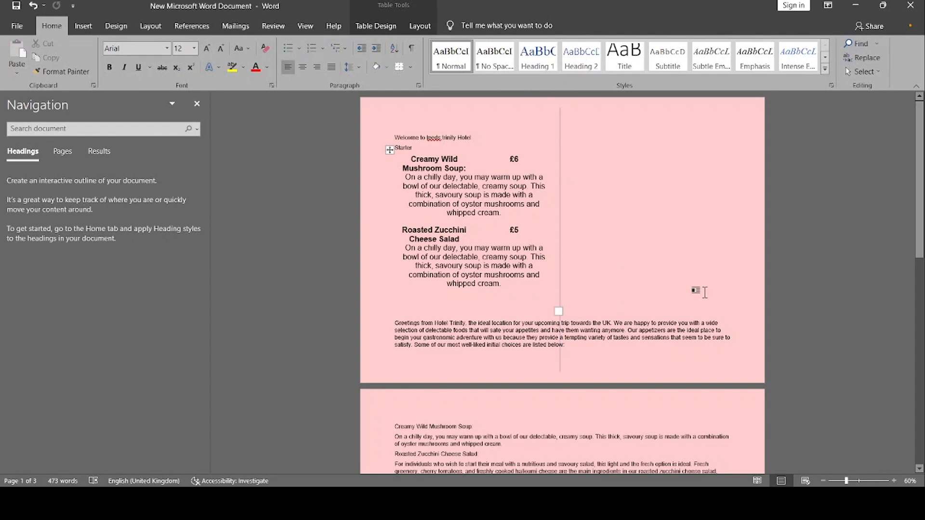
pyautogui.click(705, 292)
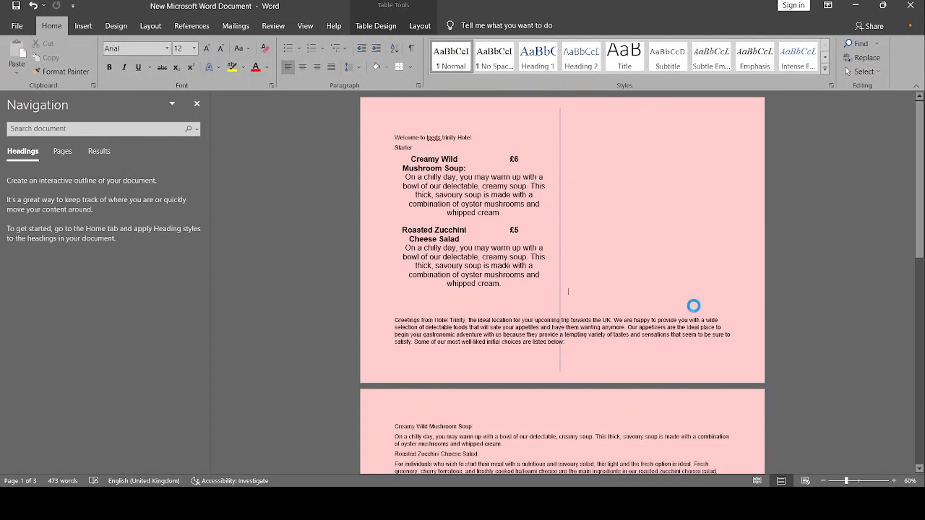
pyautogui.hotkey('ctrl', 'v')
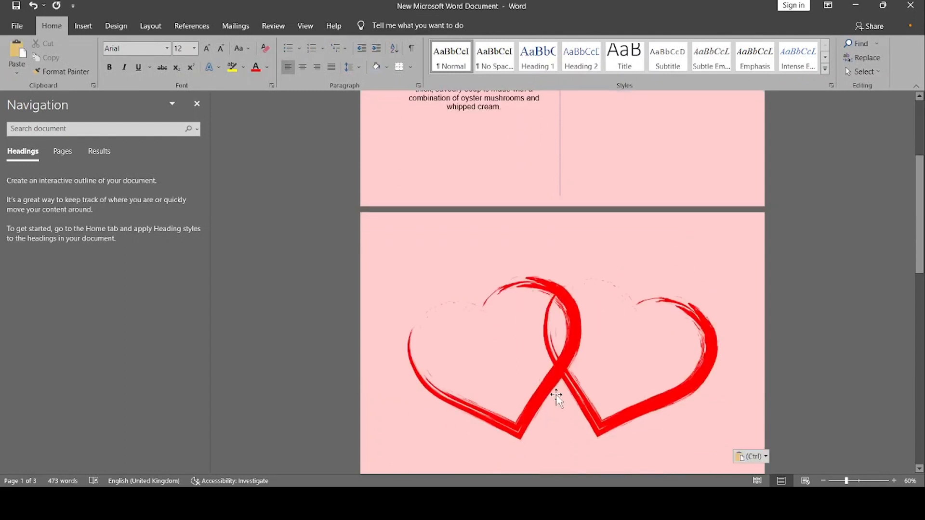
pyautogui.click(562, 358)
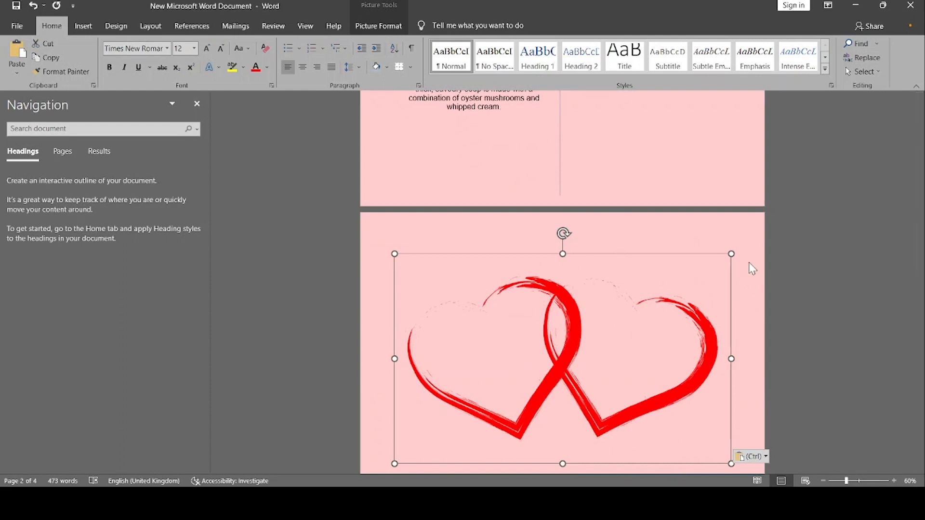
pyautogui.click(805, 379)
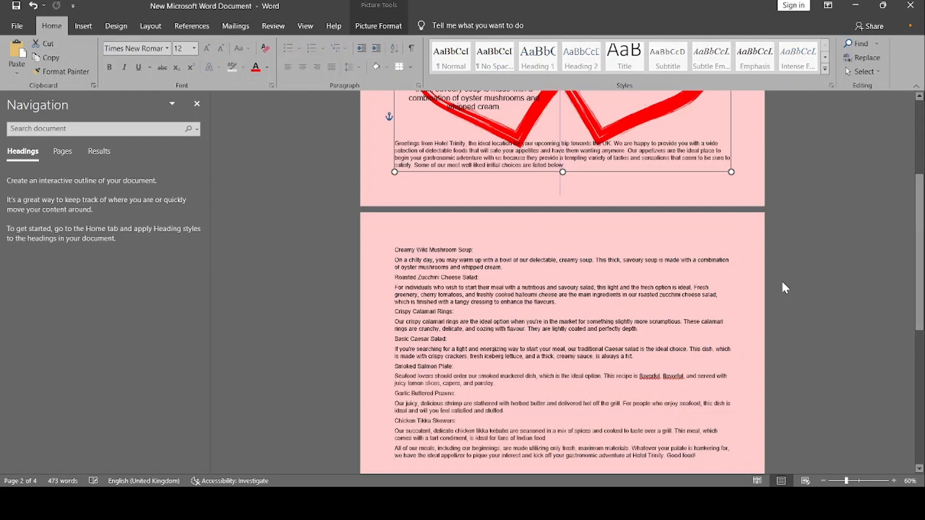
# Step: Shrink the hearts picture to roughly a quarter of its width and move it to the upper part of the page's right half
pyautogui.scroll(5, 597, 195)
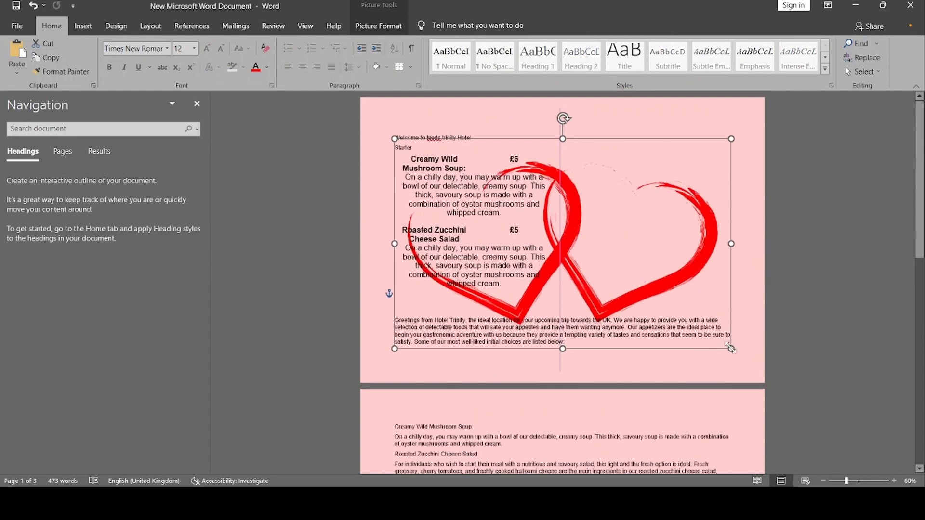
pyautogui.moveTo(730, 341); pyautogui.dragTo(485, 197)
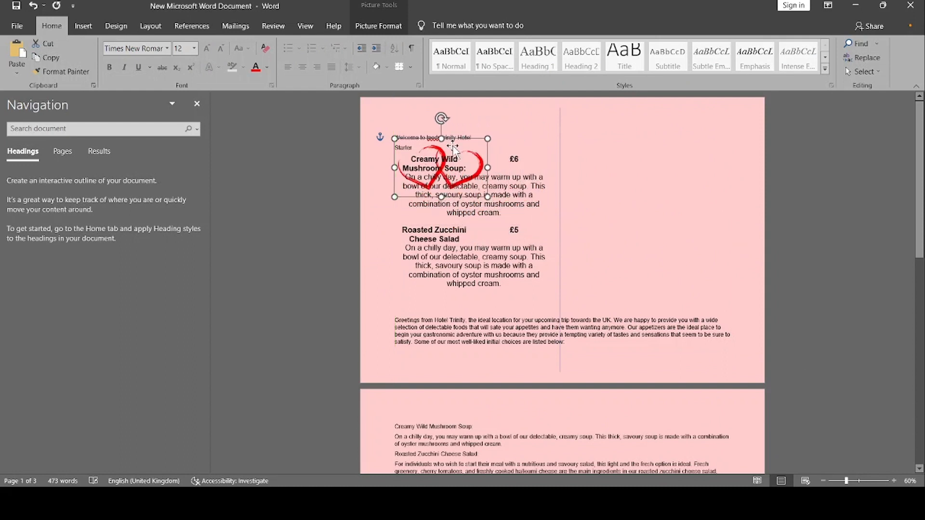
pyautogui.moveTo(455, 151); pyautogui.dragTo(667, 143)
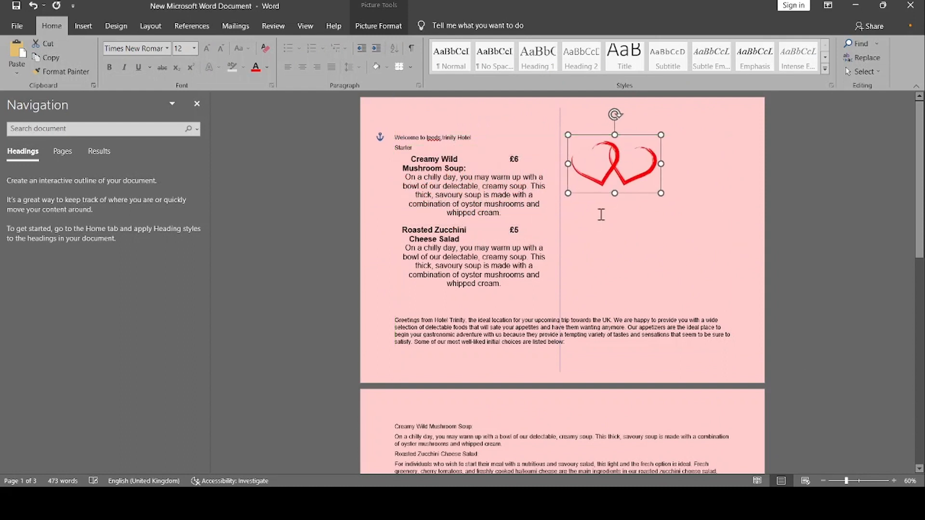
# Step: Duplicate the small hearts picture and place the copy below and slightly right of the original, in the page's right half
pyautogui.moveTo(608, 163); pyautogui.dragTo(395, 406)
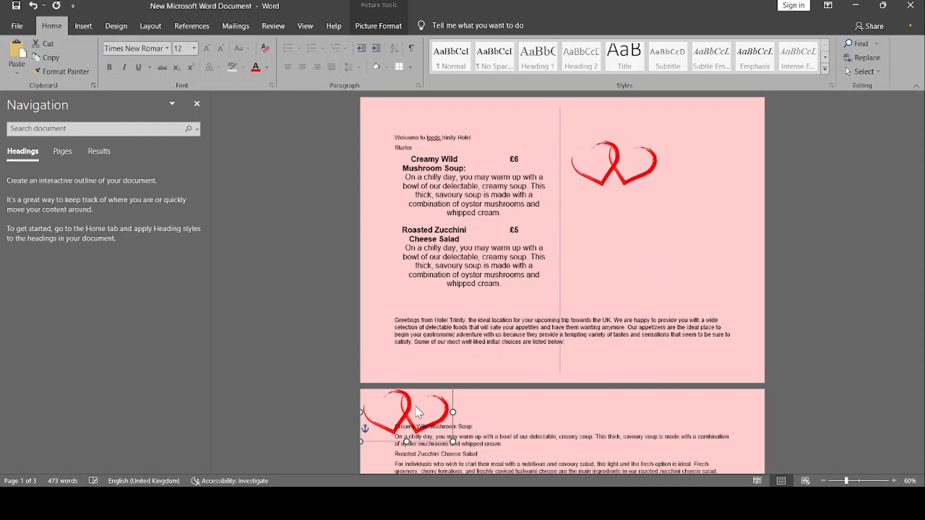
pyautogui.moveTo(407, 411); pyautogui.dragTo(662, 247)
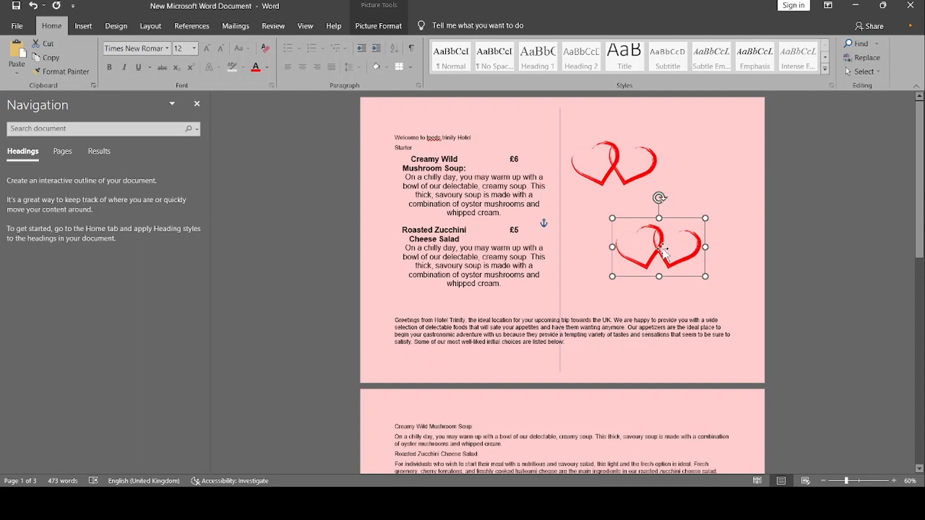
# Step: Correct the lower hearts picture with sharpness -96%, brightness 69% and contrast 61%, and finish formatting it
pyautogui.click(693, 239)
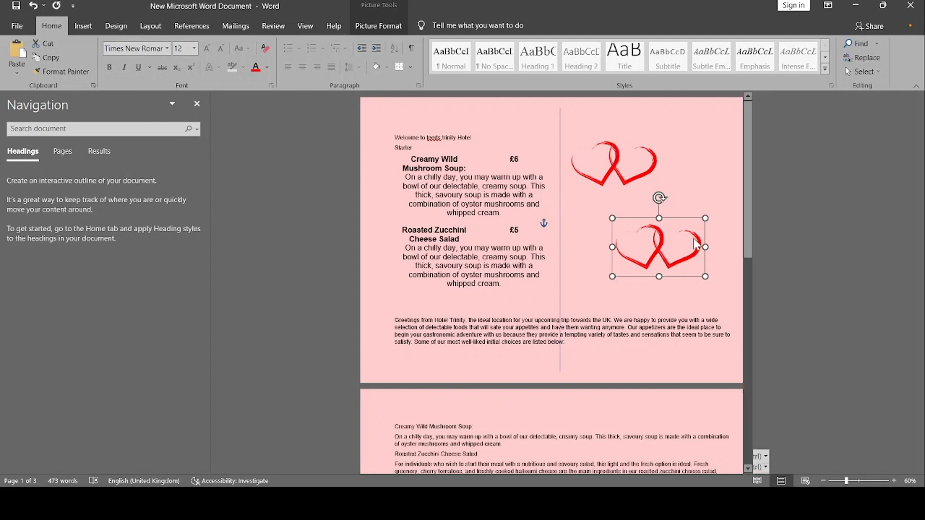
pyautogui.click(771, 127)
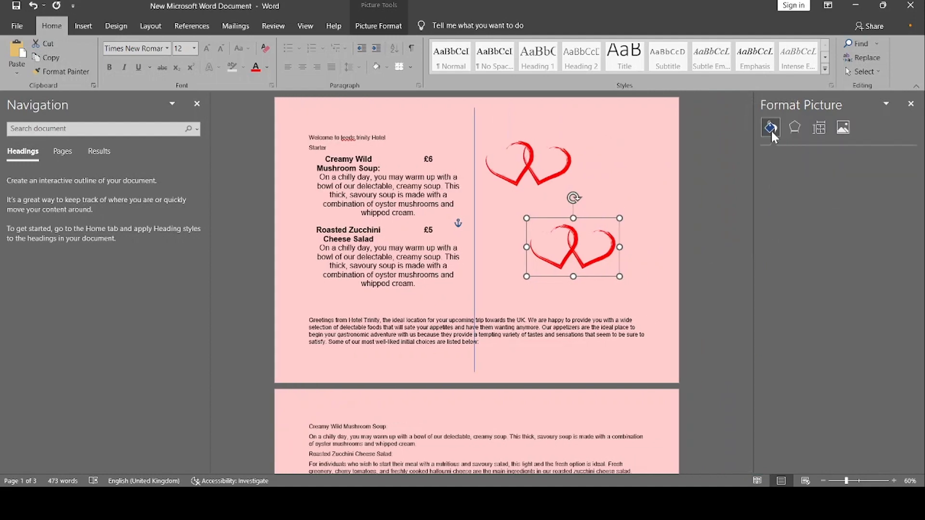
pyautogui.click(794, 128)
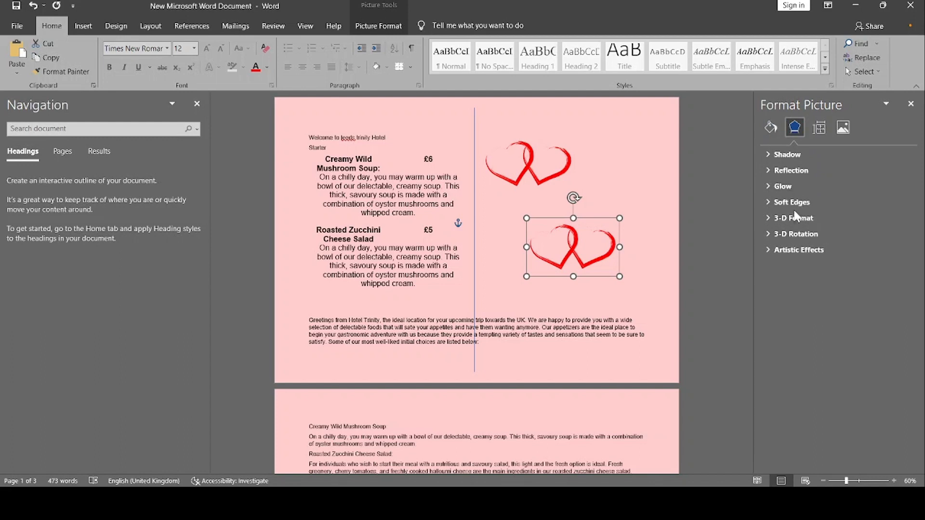
pyautogui.click(819, 128)
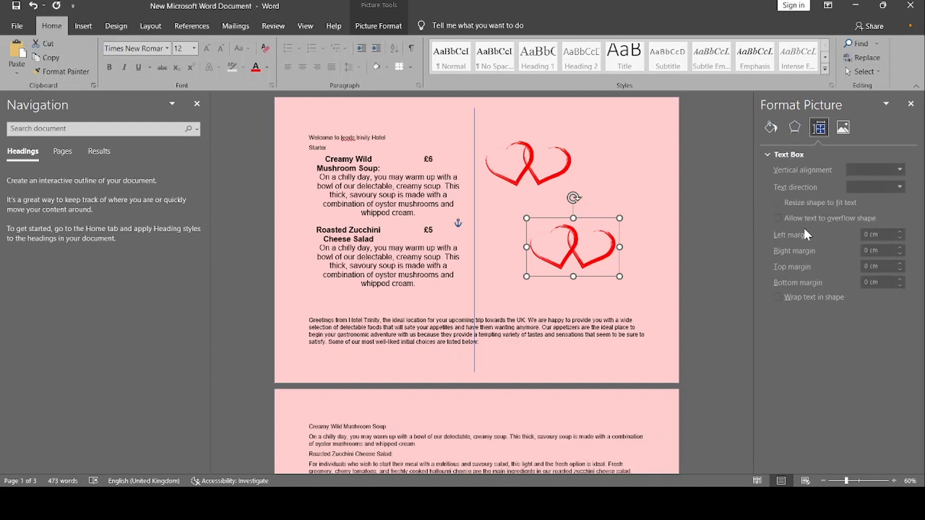
pyautogui.click(844, 126)
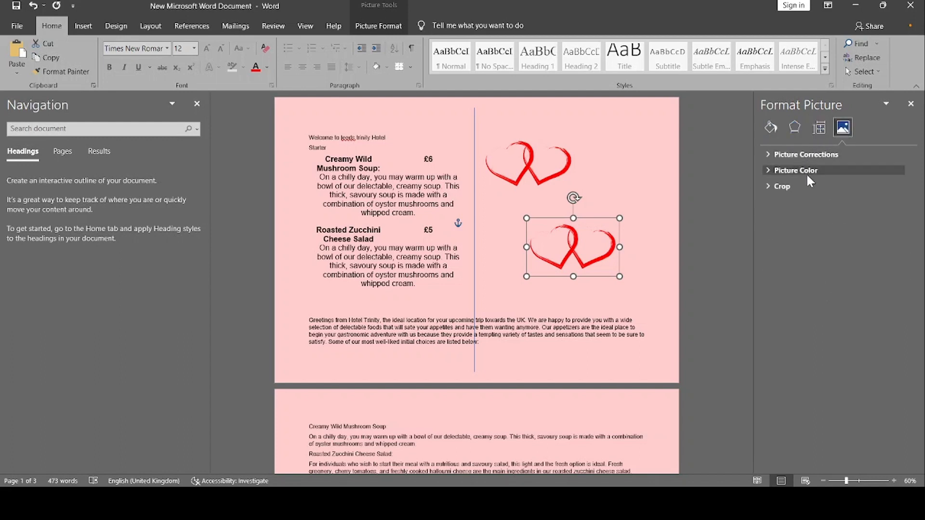
pyautogui.click(802, 154)
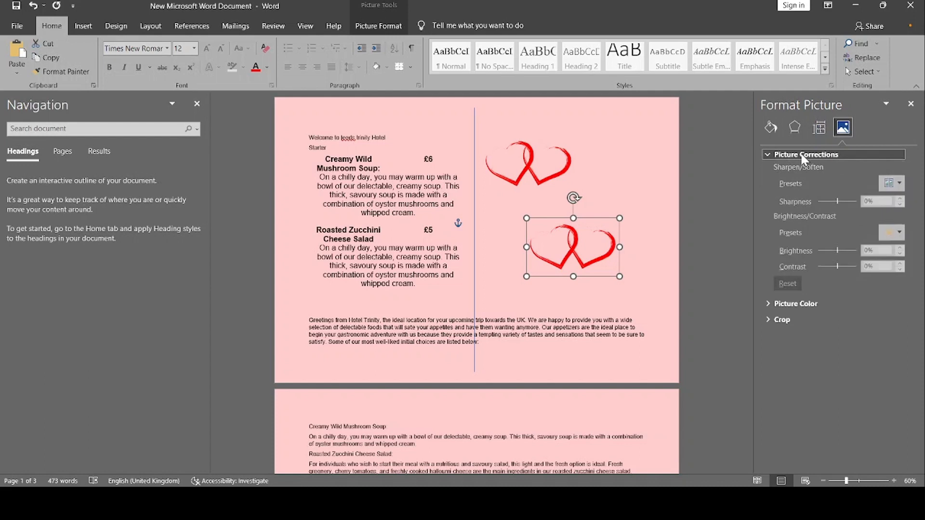
pyautogui.click(790, 308)
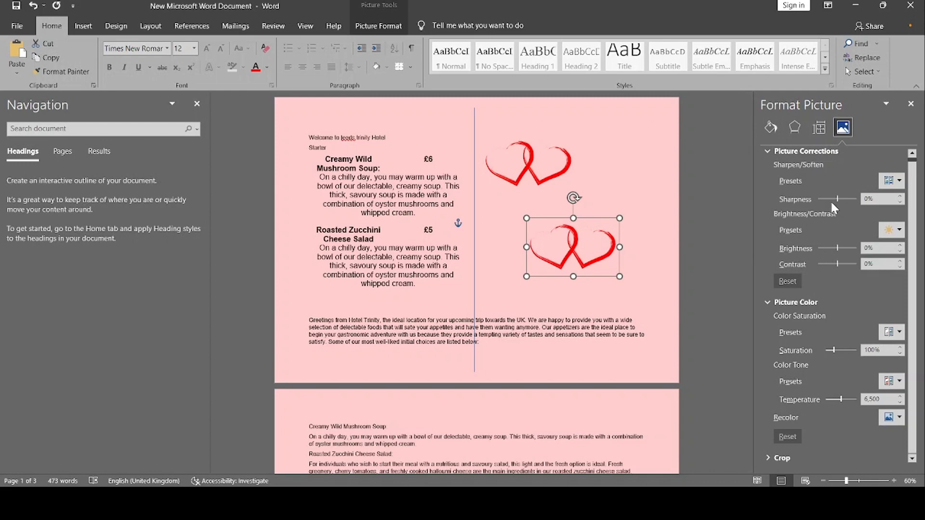
pyautogui.moveTo(837, 200); pyautogui.dragTo(818, 199)
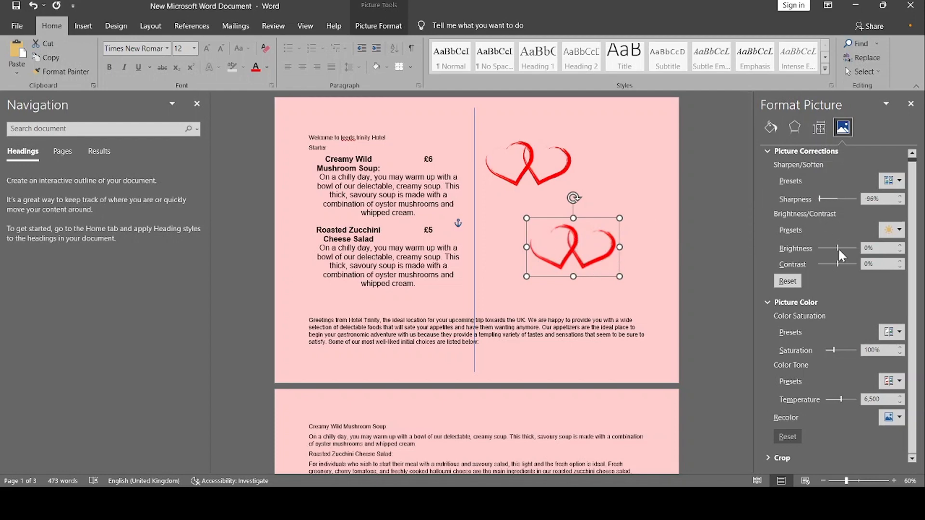
pyautogui.moveTo(838, 249)
pyautogui.mouseDown()
pyautogui.moveTo(829, 249)
pyautogui.moveTo(851, 254)
pyautogui.mouseUp()
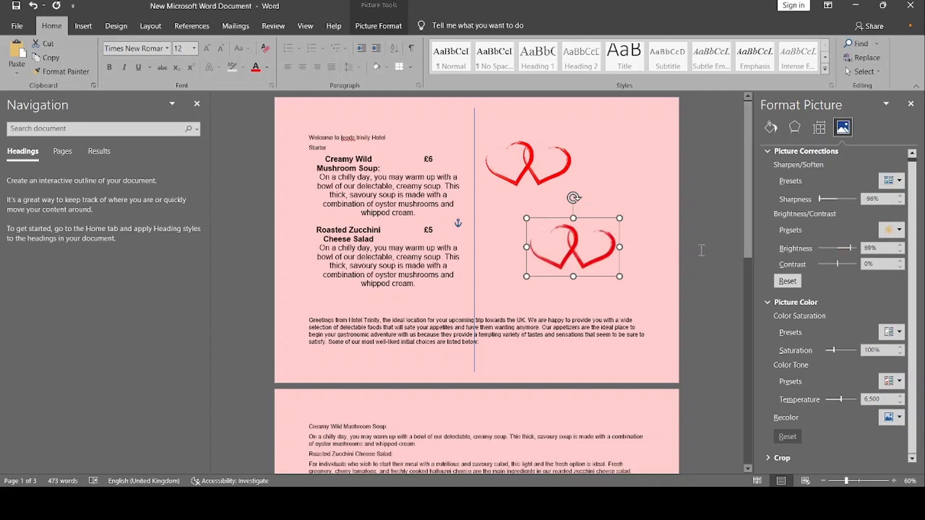
pyautogui.moveTo(835, 264)
pyautogui.mouseDown()
pyautogui.moveTo(824, 265)
pyautogui.moveTo(850, 263)
pyautogui.mouseUp()
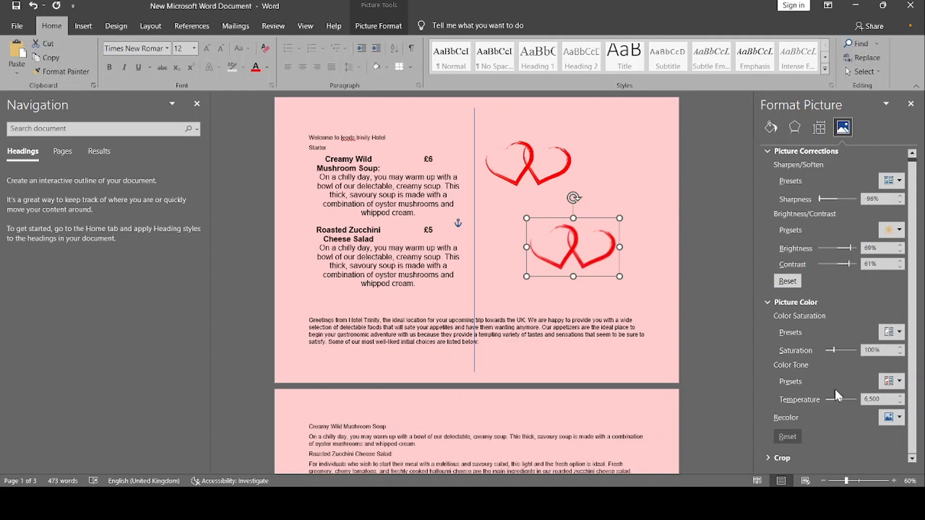
pyautogui.click(654, 165)
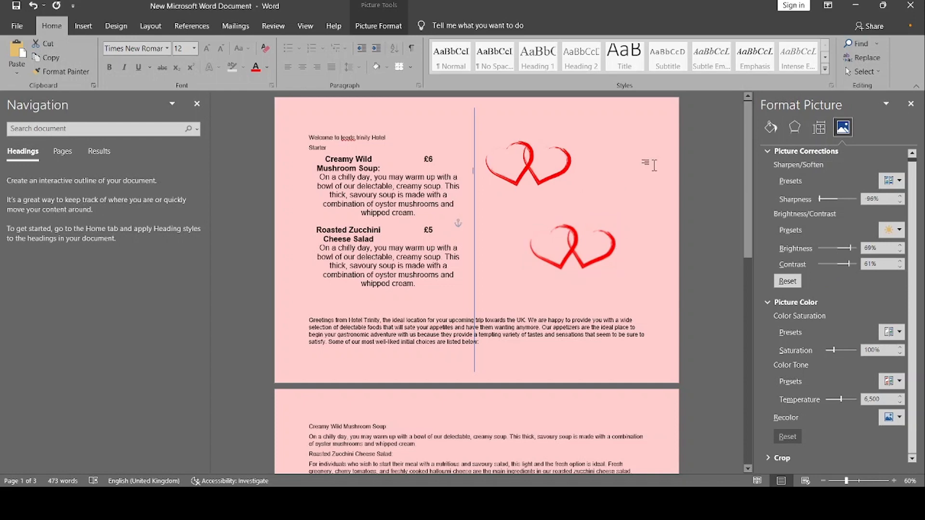
pyautogui.click(910, 103)
pyautogui.scroll(-3, 490, 216)
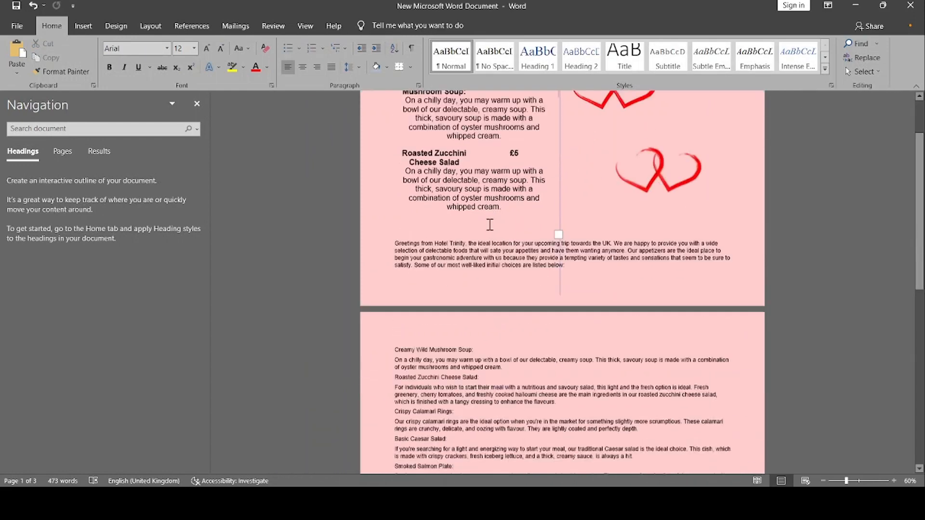
# Step: Lay out the body text from the greeting paragraph below the starter table to the closing appetizer paragraph in two columns
pyautogui.scroll(3, 490, 224)
pyautogui.click(591, 154)
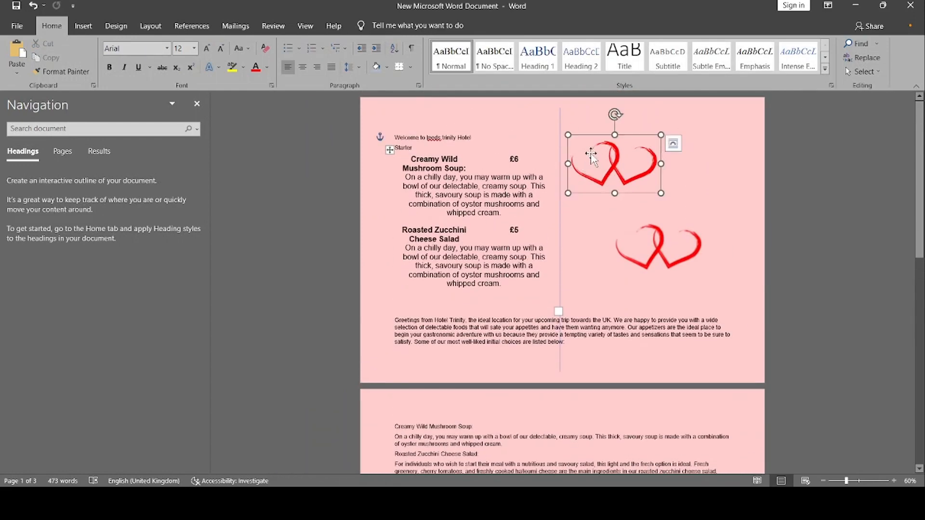
pyautogui.scroll(-7, 588, 235)
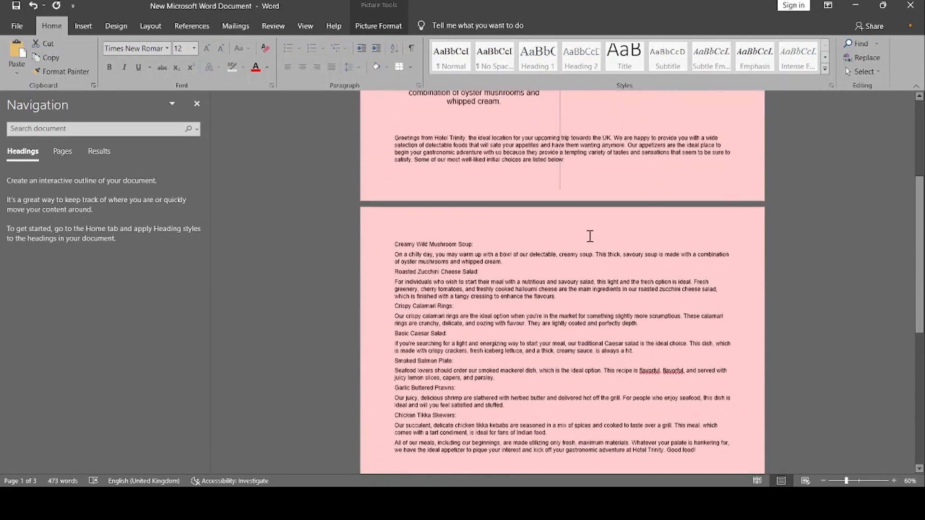
pyautogui.scroll(1, 590, 236)
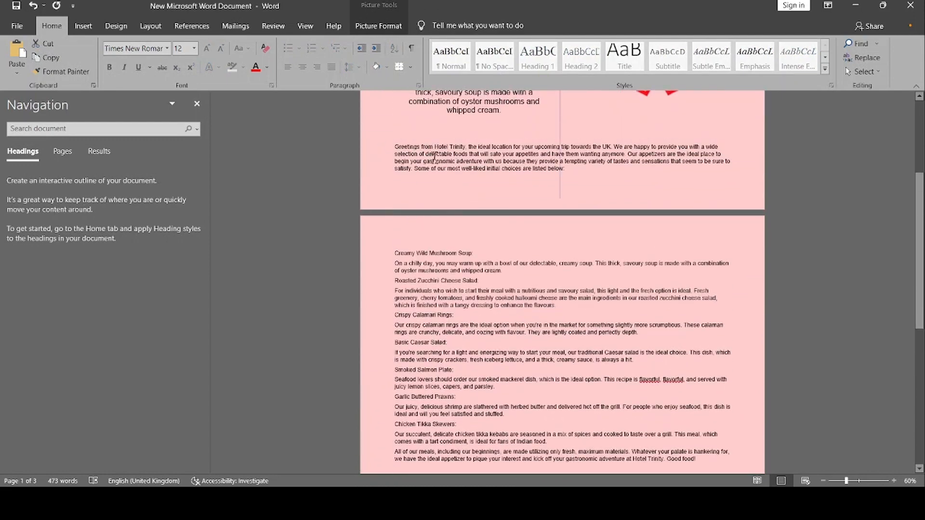
pyautogui.moveTo(485, 223); pyautogui.dragTo(721, 377)
pyautogui.scroll(-3, 449, 423)
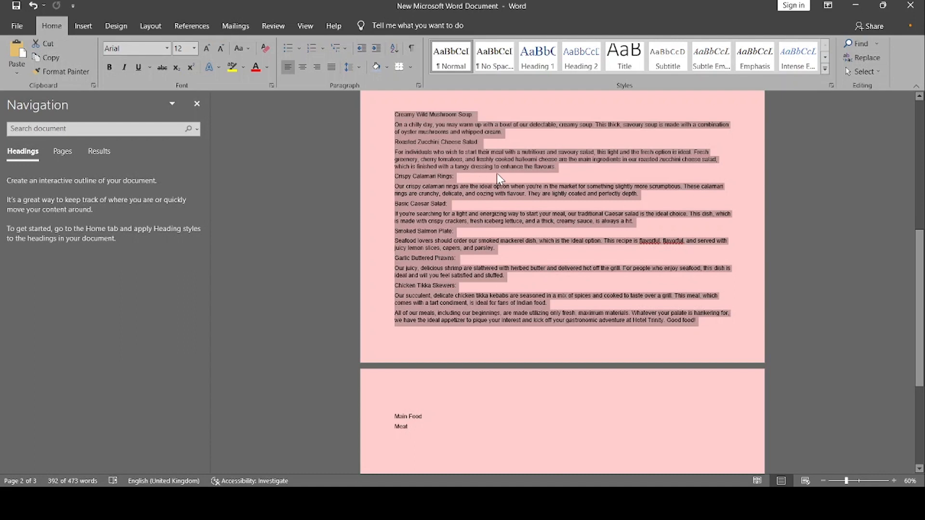
pyautogui.click(125, 24)
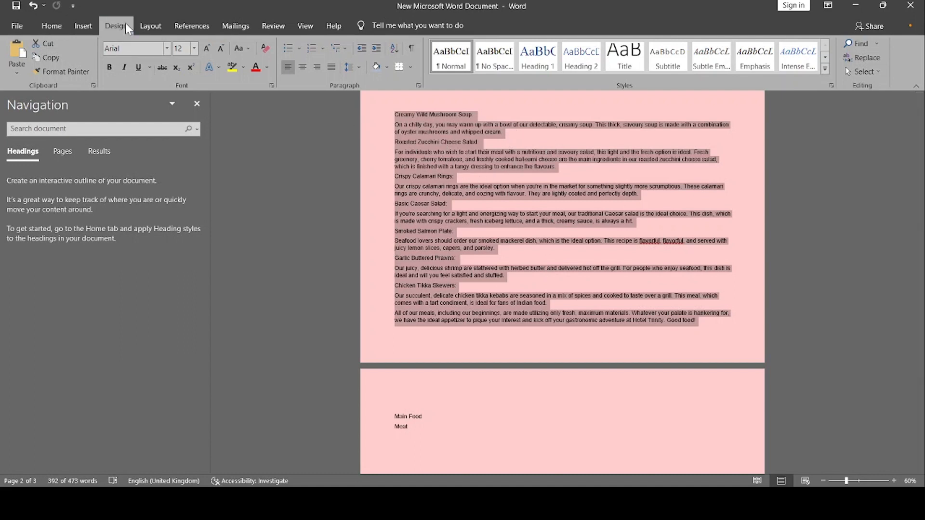
pyautogui.click(150, 28)
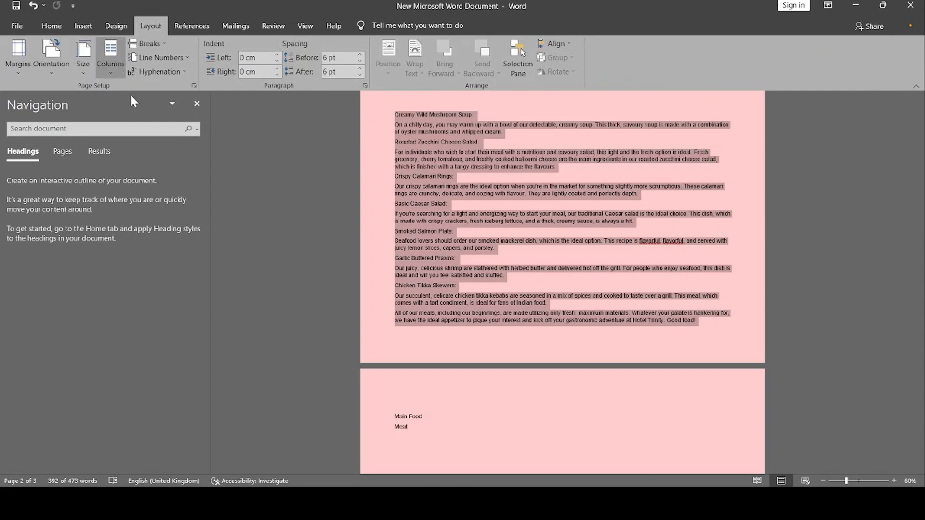
pyautogui.click(537, 274)
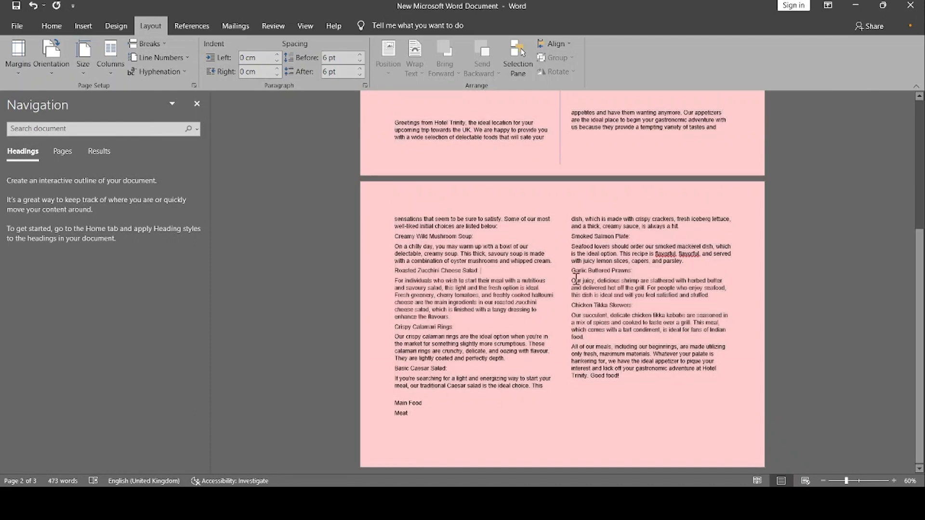
# Step: Move the two hearts pictures to the first page's upper-right and lower-right corners, letting them overlap the page edge
pyautogui.scroll(5, 573, 217)
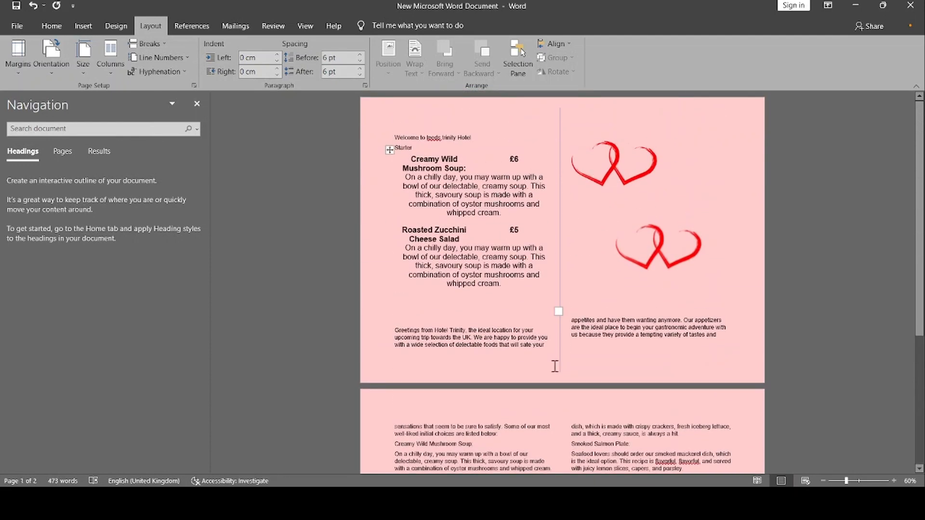
pyautogui.scroll(-5, 701, 239)
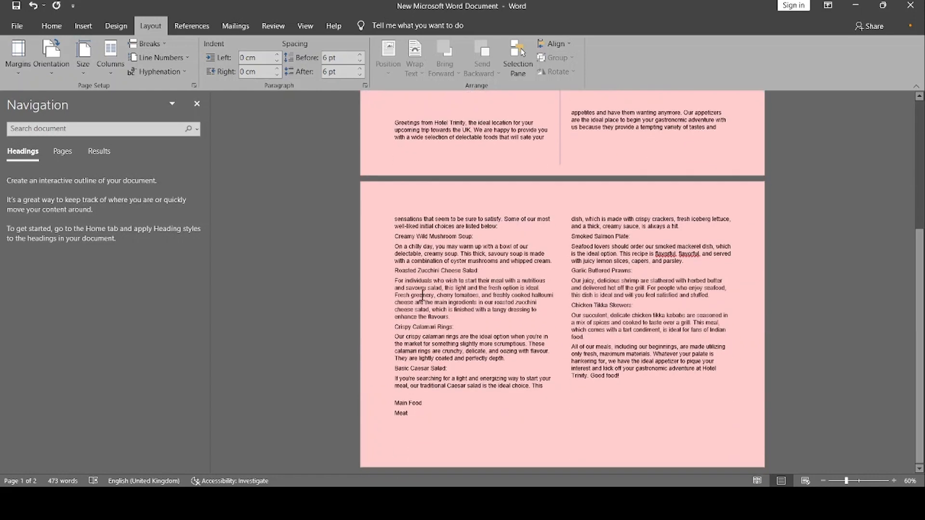
pyautogui.scroll(4, 445, 324)
pyautogui.click(613, 159)
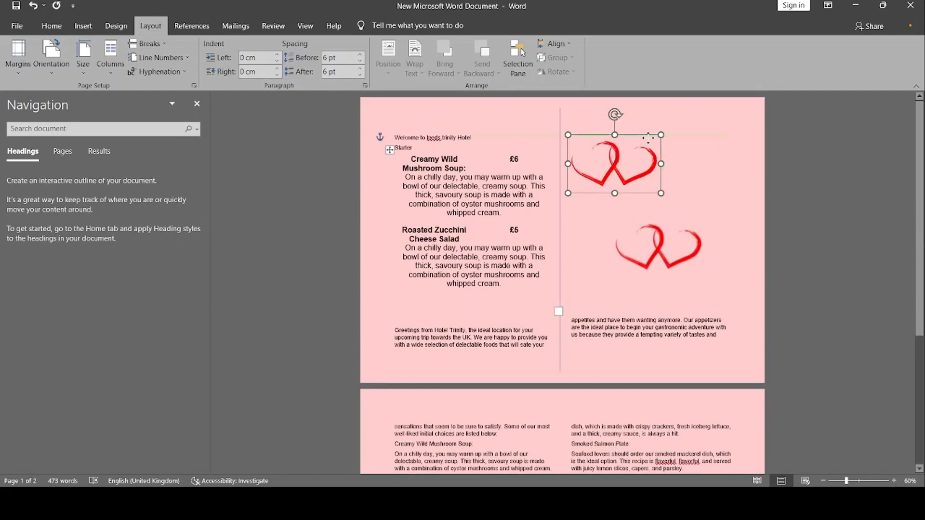
pyautogui.moveTo(613, 159); pyautogui.dragTo(728, 132)
pyautogui.moveTo(668, 260); pyautogui.dragTo(742, 380)
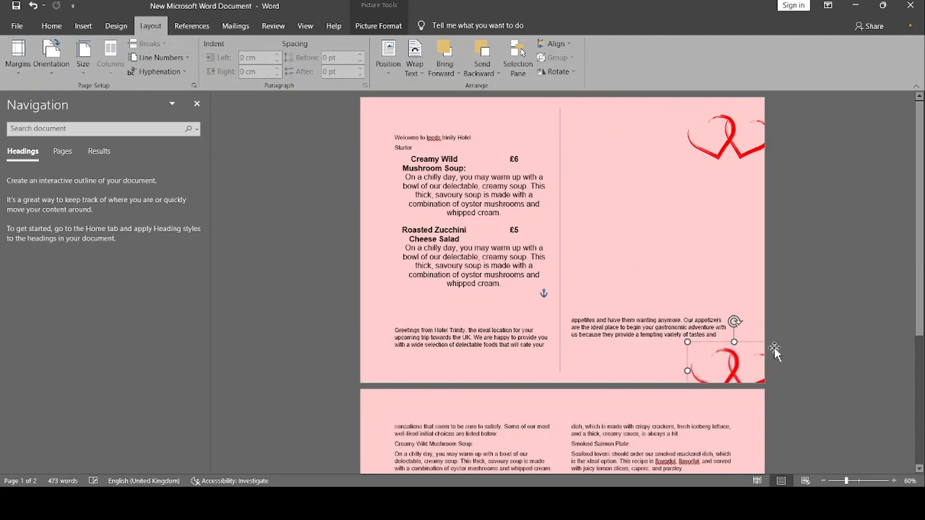
pyautogui.click(658, 248)
pyautogui.scroll(-4, 558, 147)
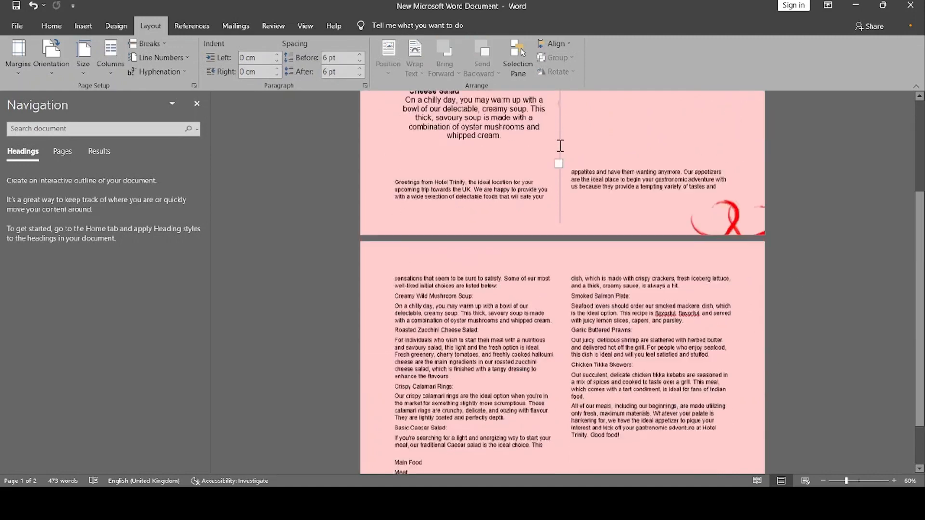
pyautogui.scroll(1, 603, 278)
pyautogui.scroll(3, 604, 278)
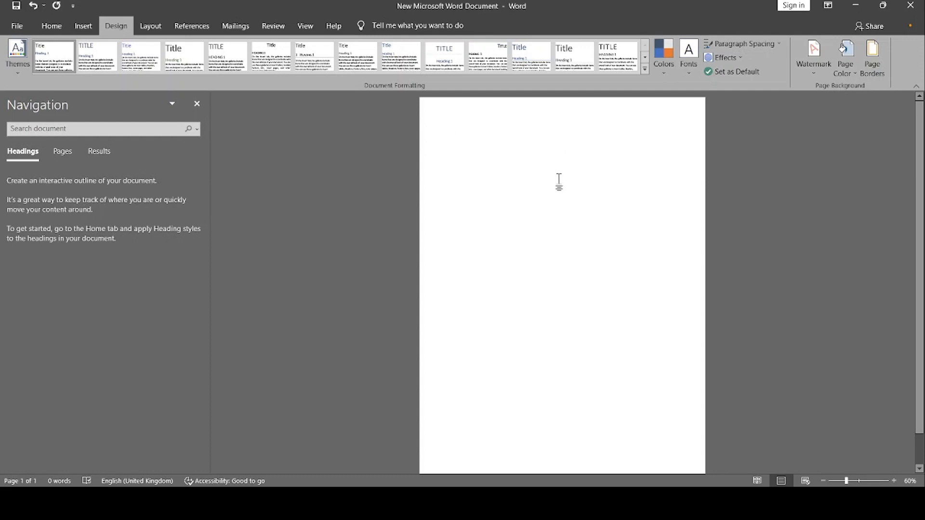
# Step: Enter three short lines of placeholder text on the blank page and delete them all
pyautogui.write('sjdh')
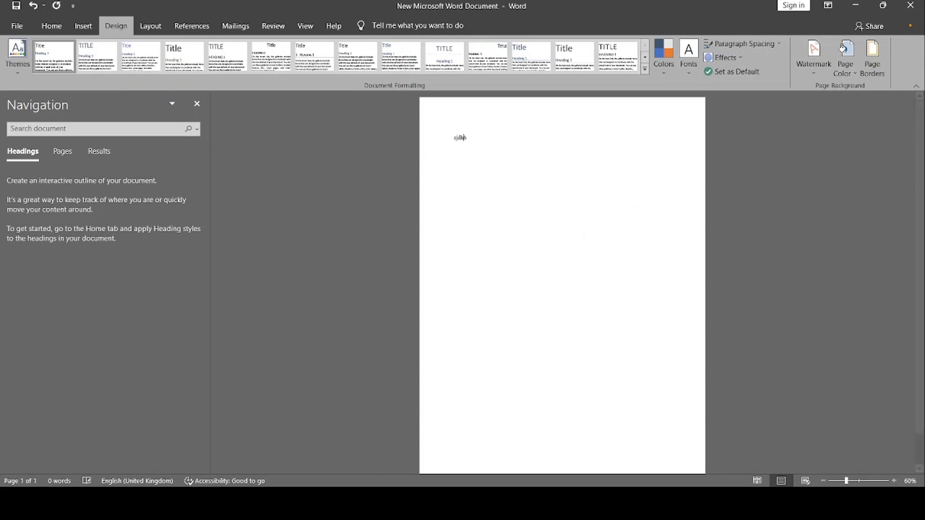
pyautogui.write('csjc')
pyautogui.press('Return')
pyautogui.write('jcnkjsbdc')
pyautogui.press('Return')
pyautogui.write('nckjdsmbcjsdc')
pyautogui.press('Return')
pyautogui.press('Return')
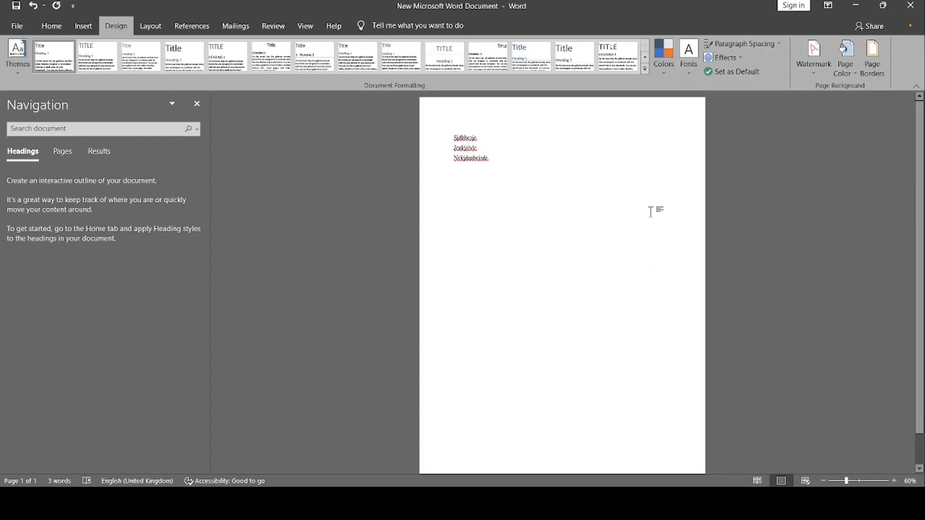
pyautogui.hotkey('ctrl', 'a')
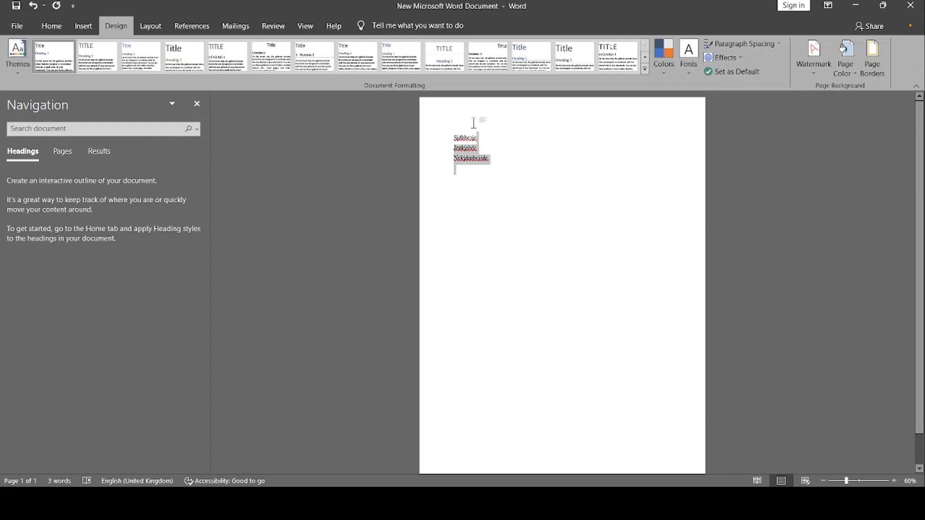
pyautogui.press('BackSpace')
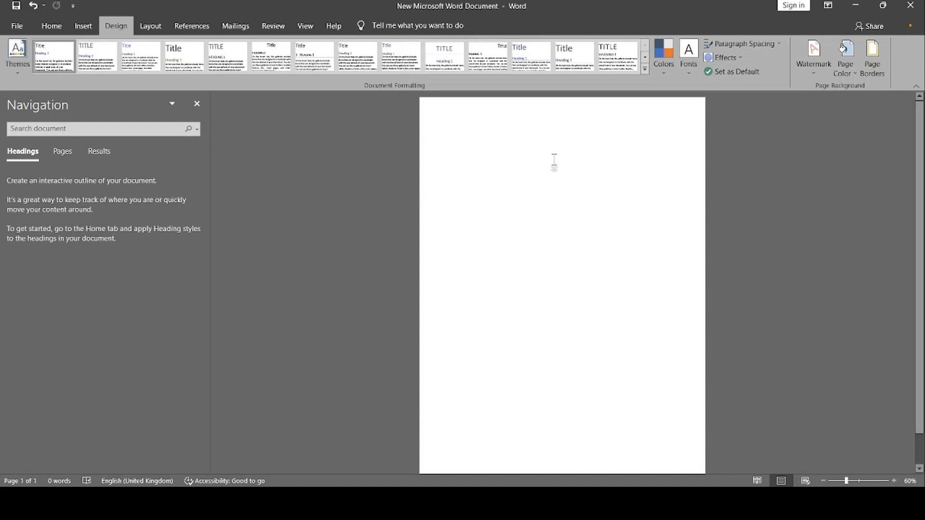
# Step: Browse the gallery of new-document templates, examining the resume, calendar, report and restaurant brochure designs
pyautogui.click(16, 27)
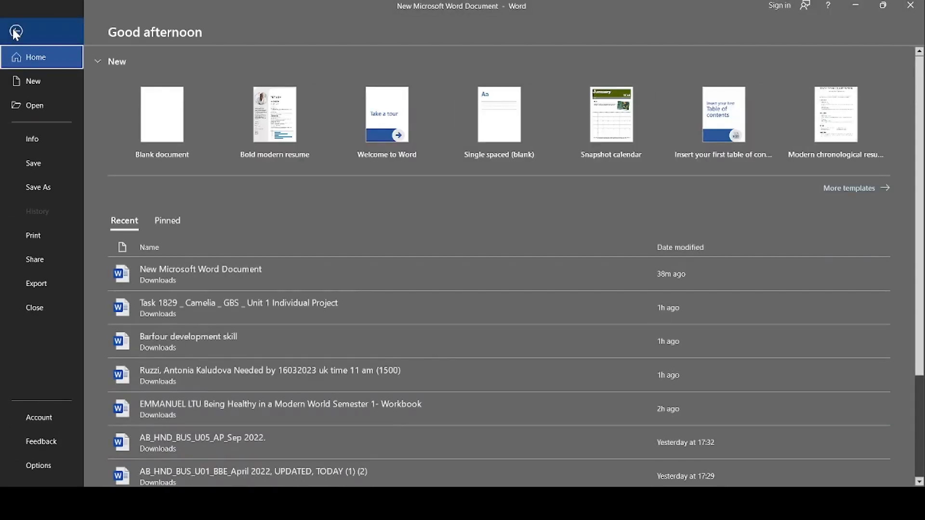
pyautogui.click(23, 81)
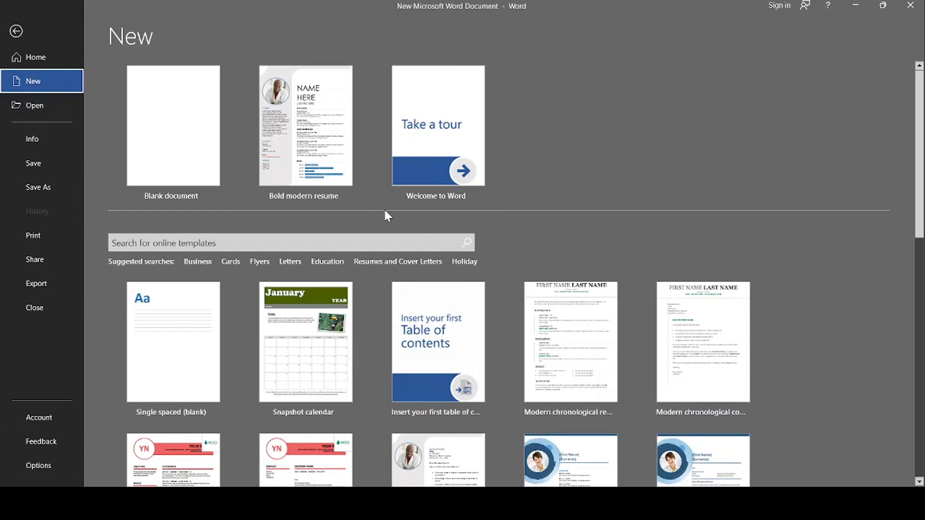
pyautogui.scroll(-3, 573, 241)
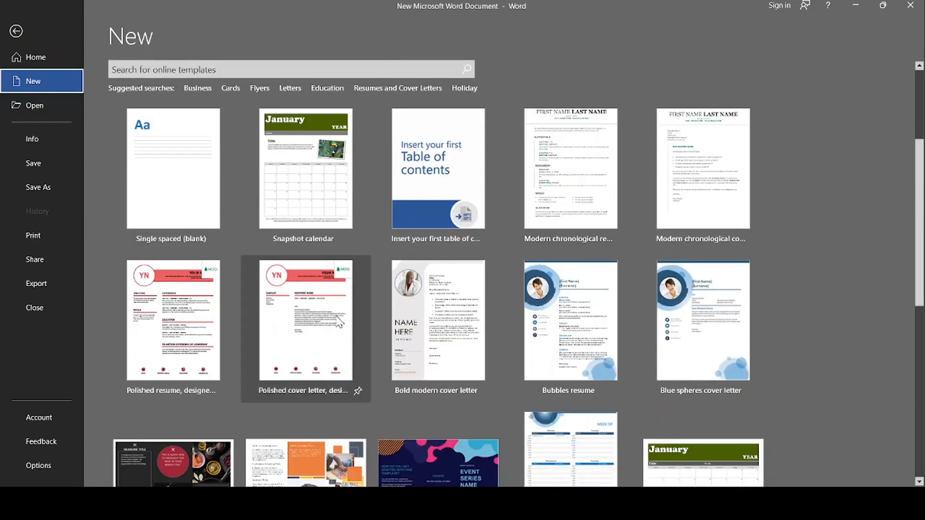
pyautogui.scroll(-2, 288, 302)
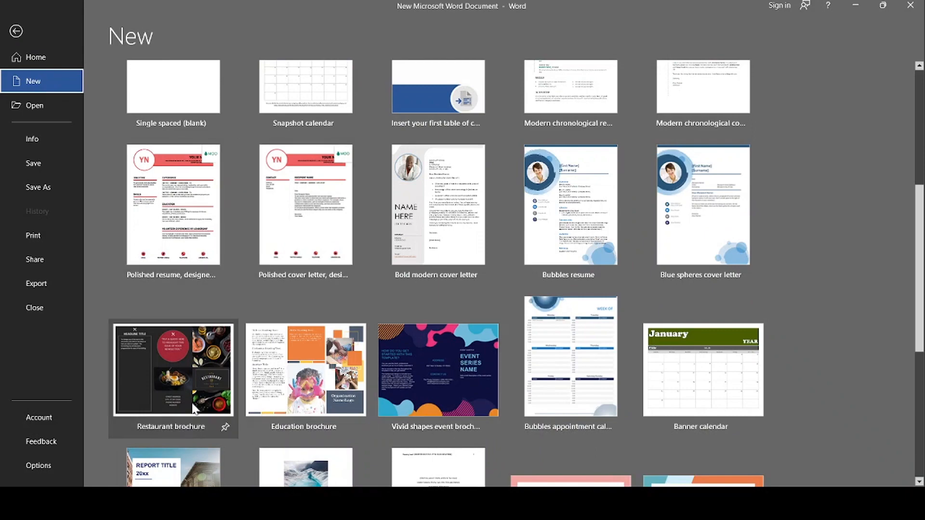
pyautogui.scroll(-1, 155, 373)
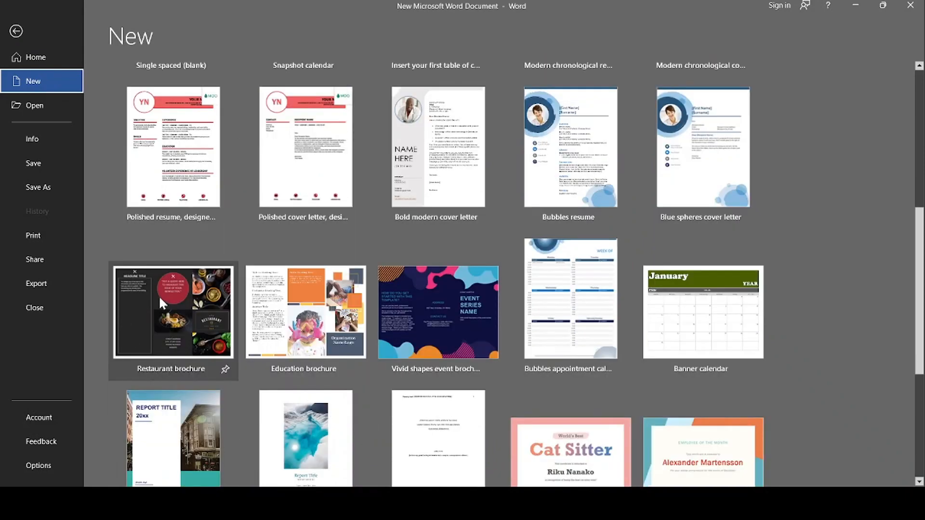
pyautogui.scroll(-3, 159, 300)
pyautogui.scroll(9, 160, 299)
pyautogui.scroll(-2, 177, 310)
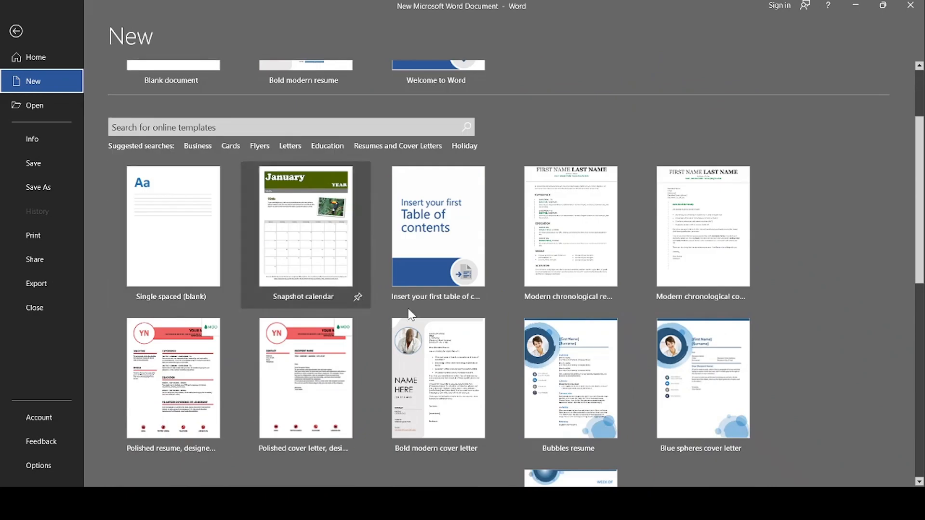